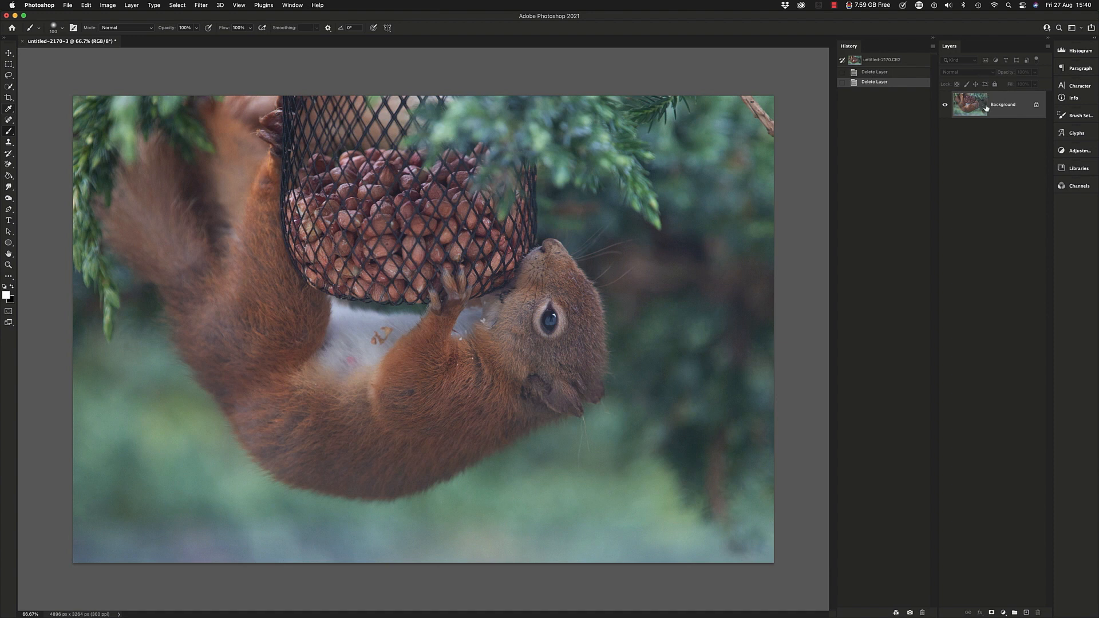
Duplicate the Background layer twice and set the topmost copy to the Overlay blend mode at 40% opacity
key("super+j")
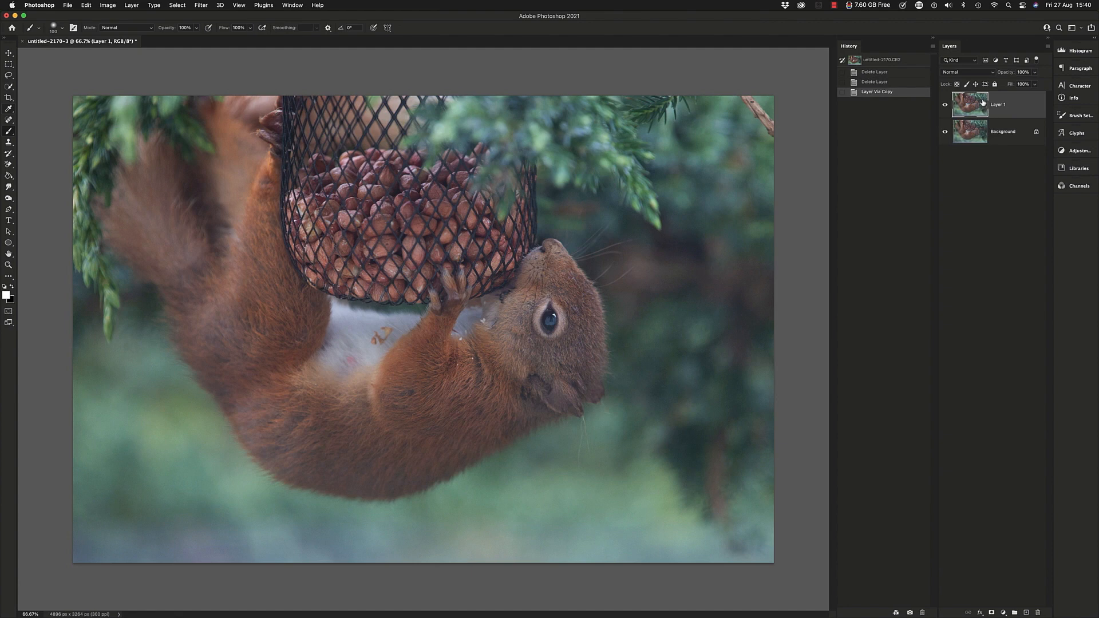
key("super+j")
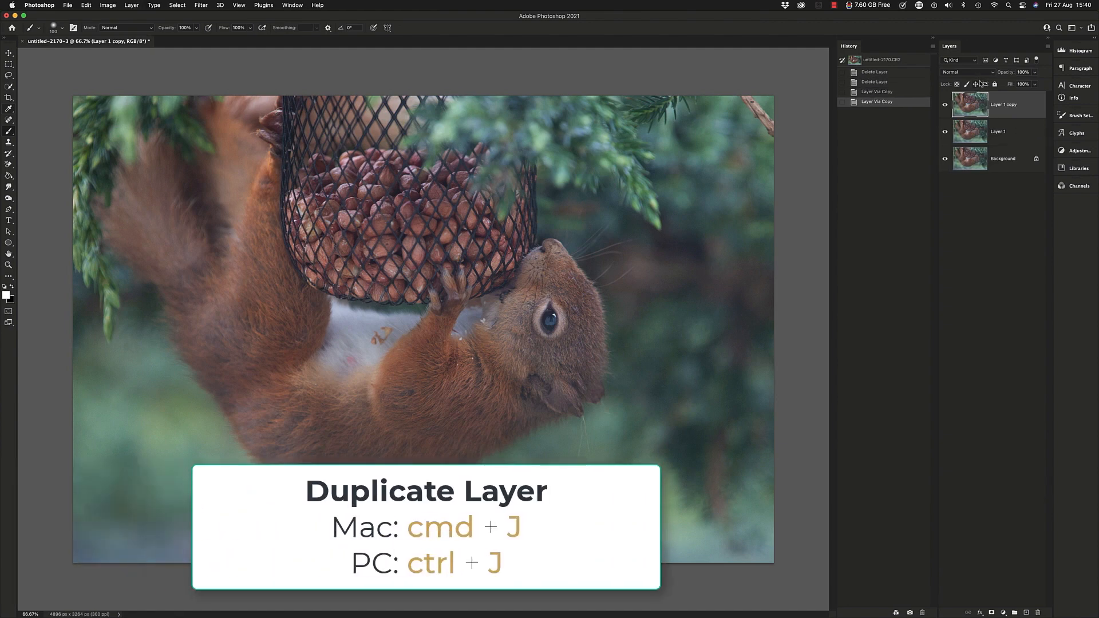
left_click(975, 73)
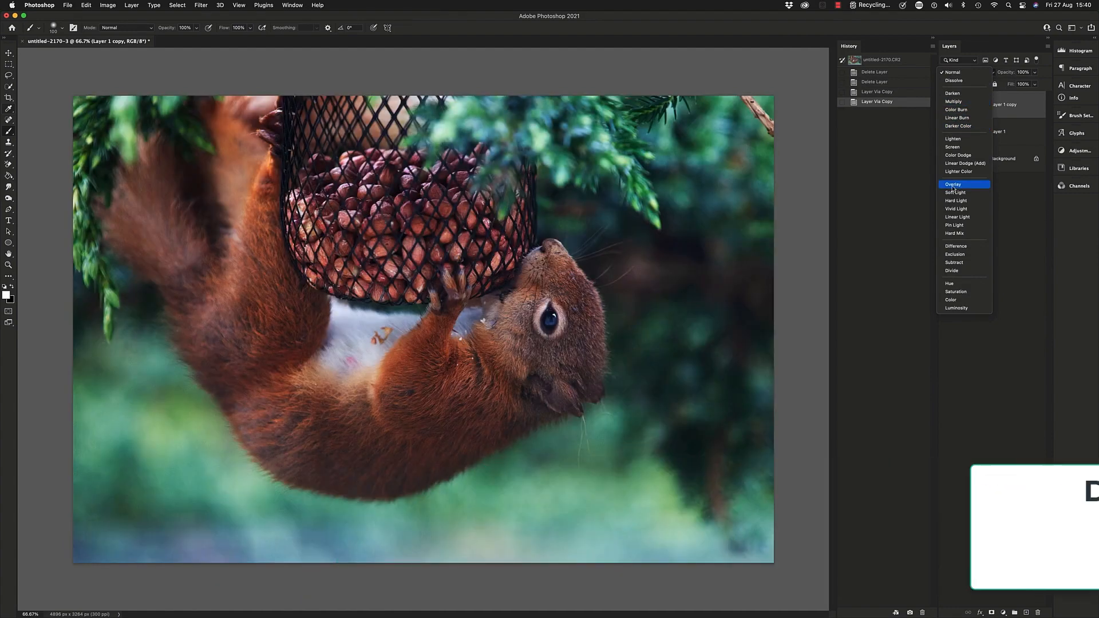
left_click(954, 184)
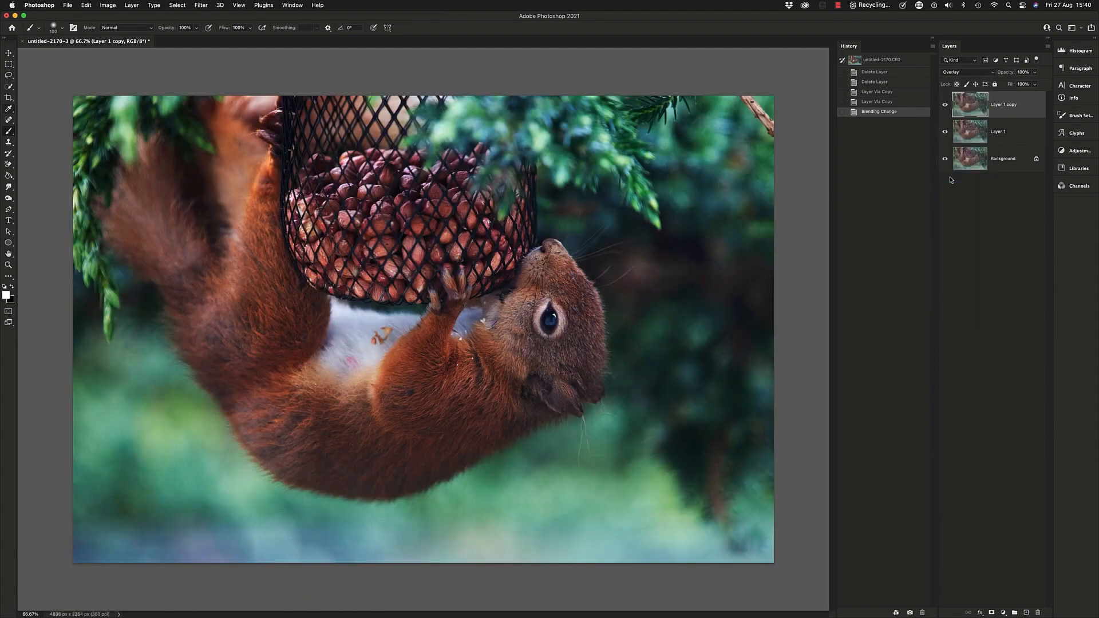
left_click(1034, 73)
mouse_move(1034, 83)
left_mouse_down()
mouse_move(997, 86)
mouse_move(1013, 84)
left_mouse_up()
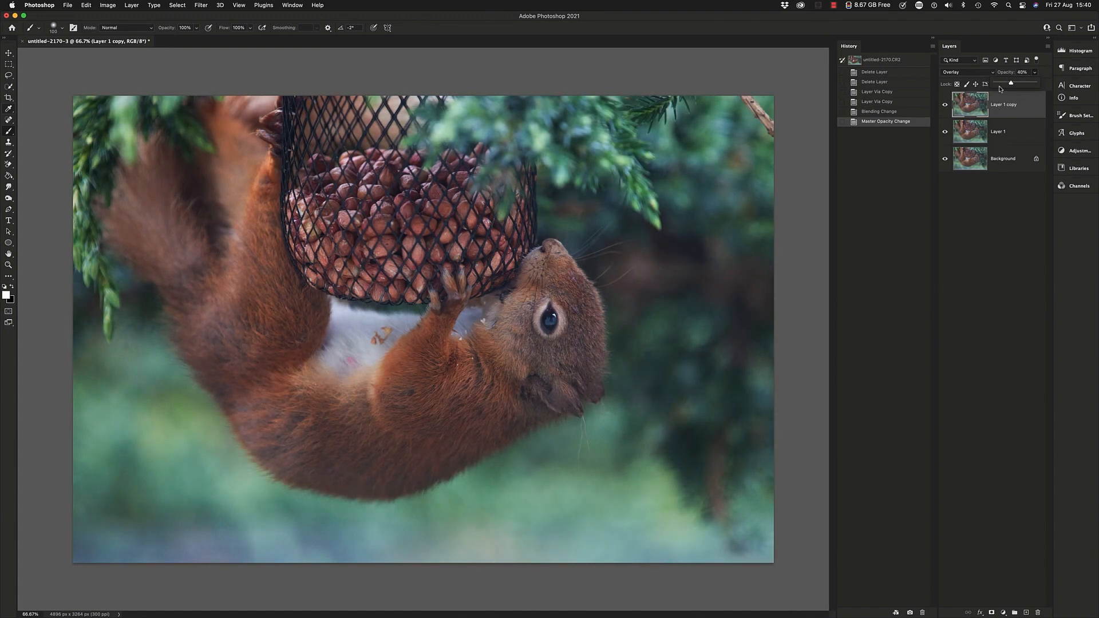
Stamp the visible layers into a new layer and retouch the debris on the squirrel's white belly with spot healing and the Patch tool
key("alt+shift+super+e")
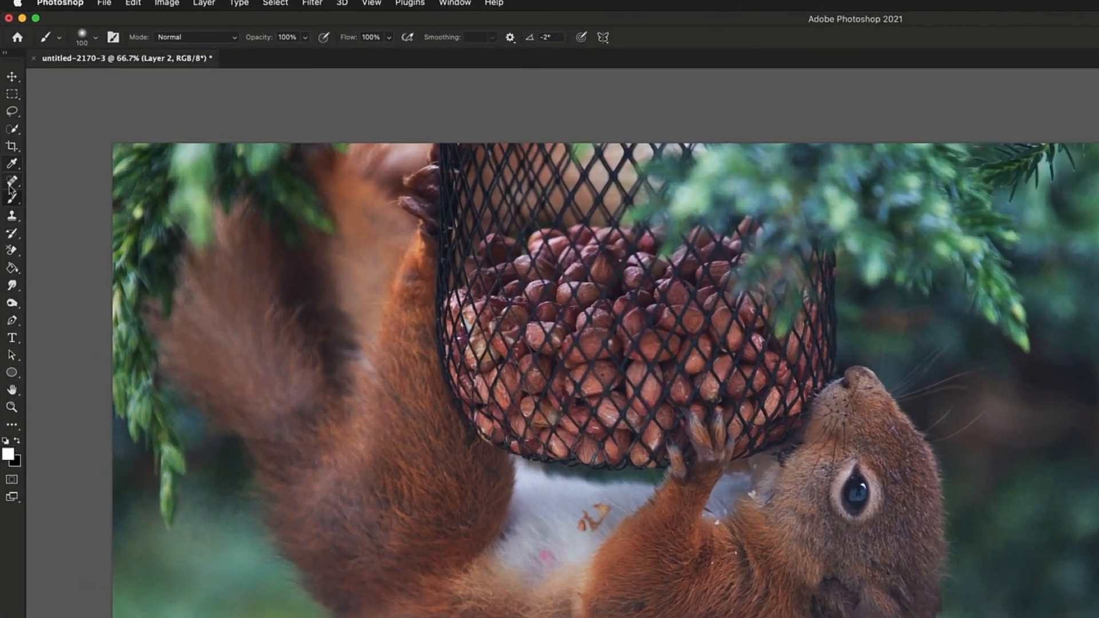
left_click(11, 182)
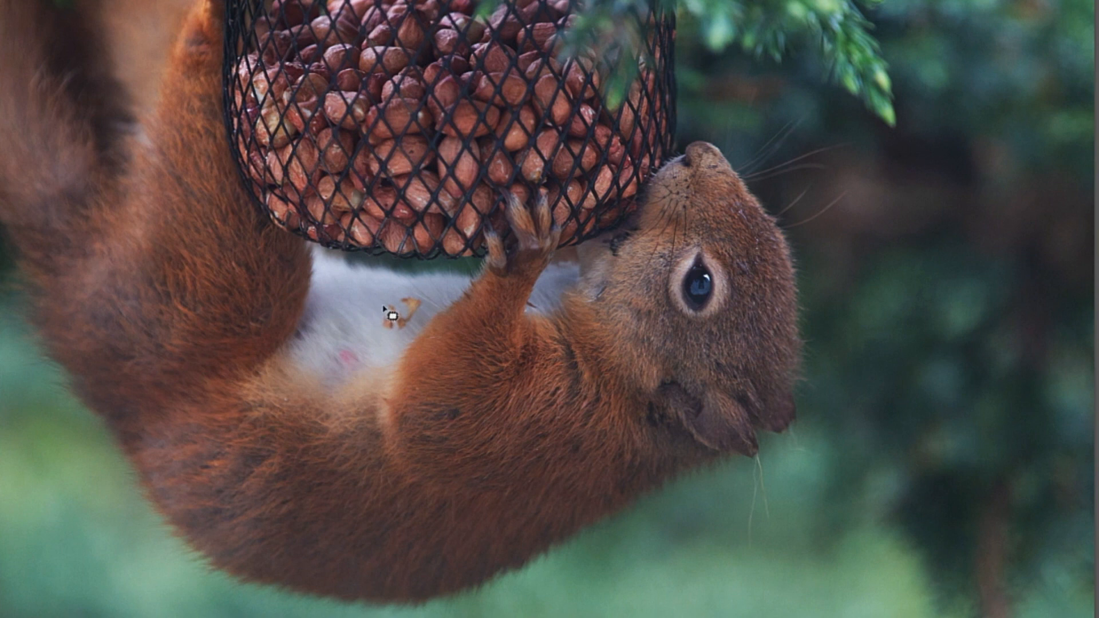
mouse_move(401, 292)
left_mouse_down()
mouse_move(423, 305)
mouse_move(401, 338)
mouse_move(378, 337)
mouse_move(381, 300)
mouse_move(383, 321)
mouse_move(331, 325)
left_mouse_up()
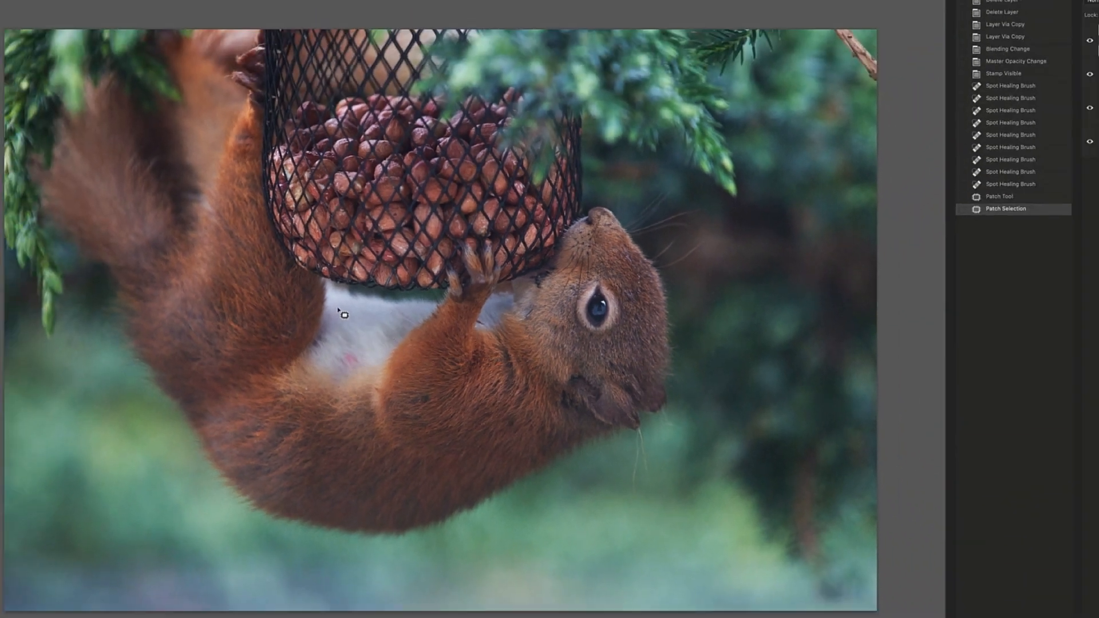
key("ctrl+d")
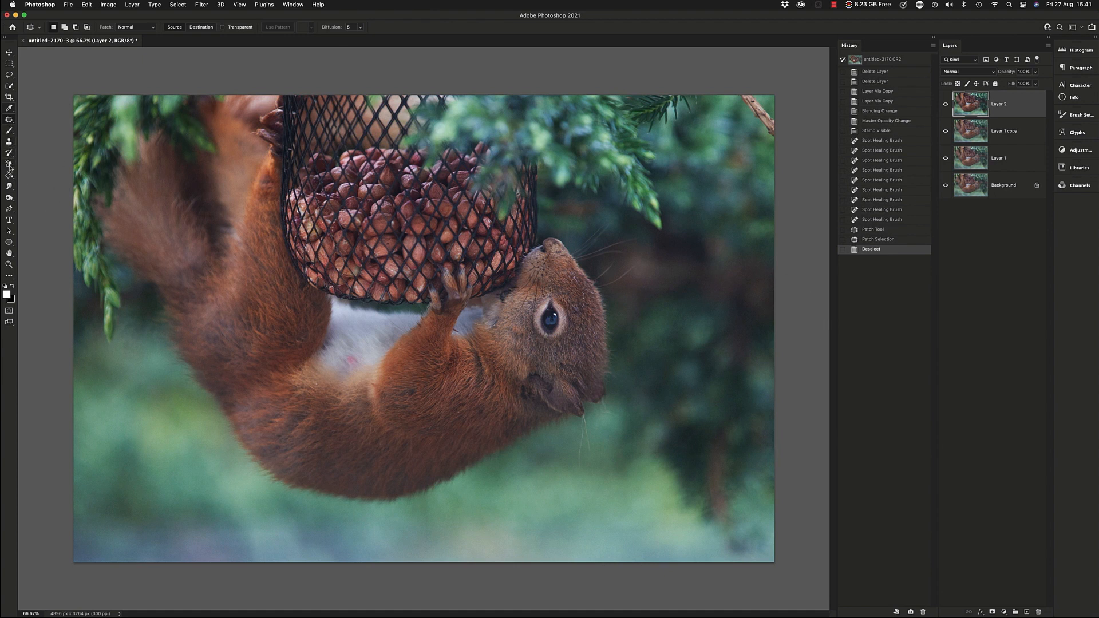
Smudge the squirrel's eye downward with the Smudge tool, and undo the stroke
left_click(10, 187)
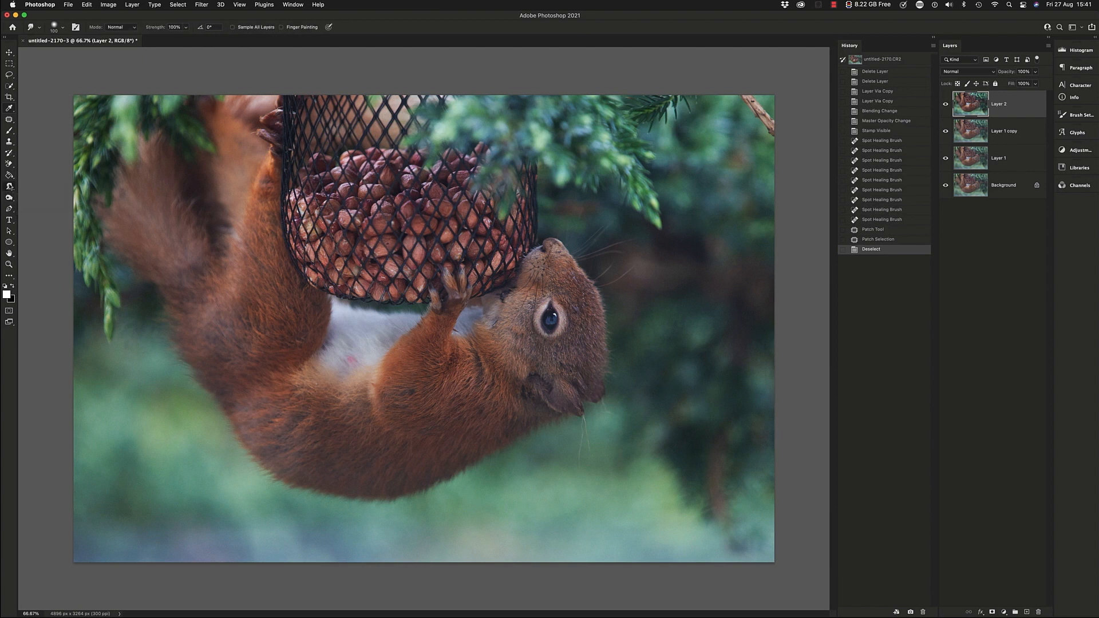
right_click(10, 187)
left_click(46, 201)
left_click_drag(548, 325, 549, 360)
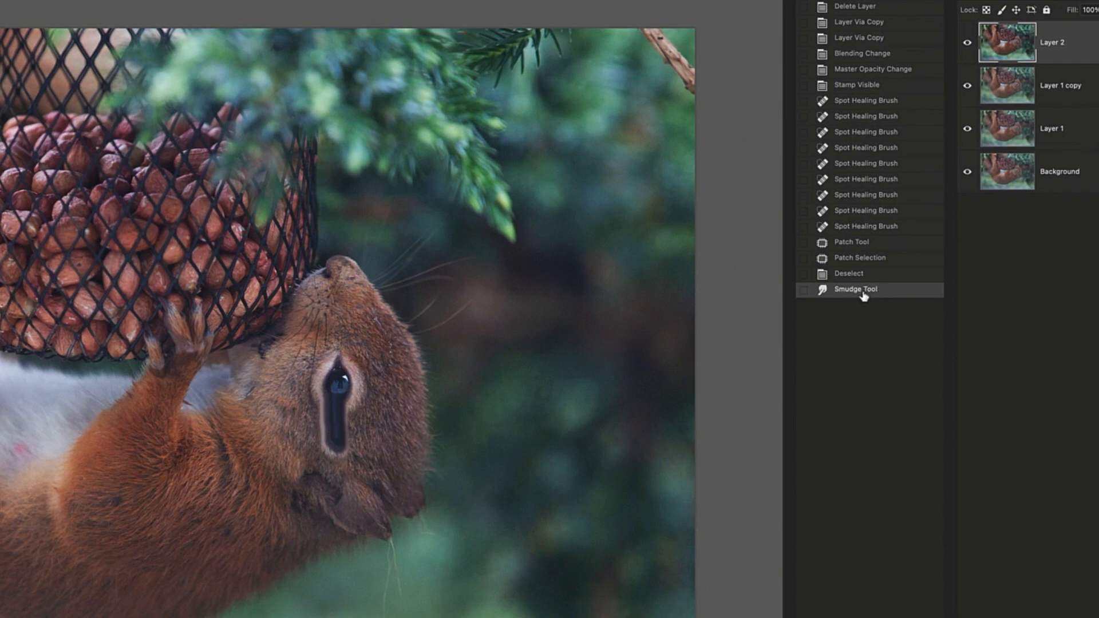
key("ctrl+z")
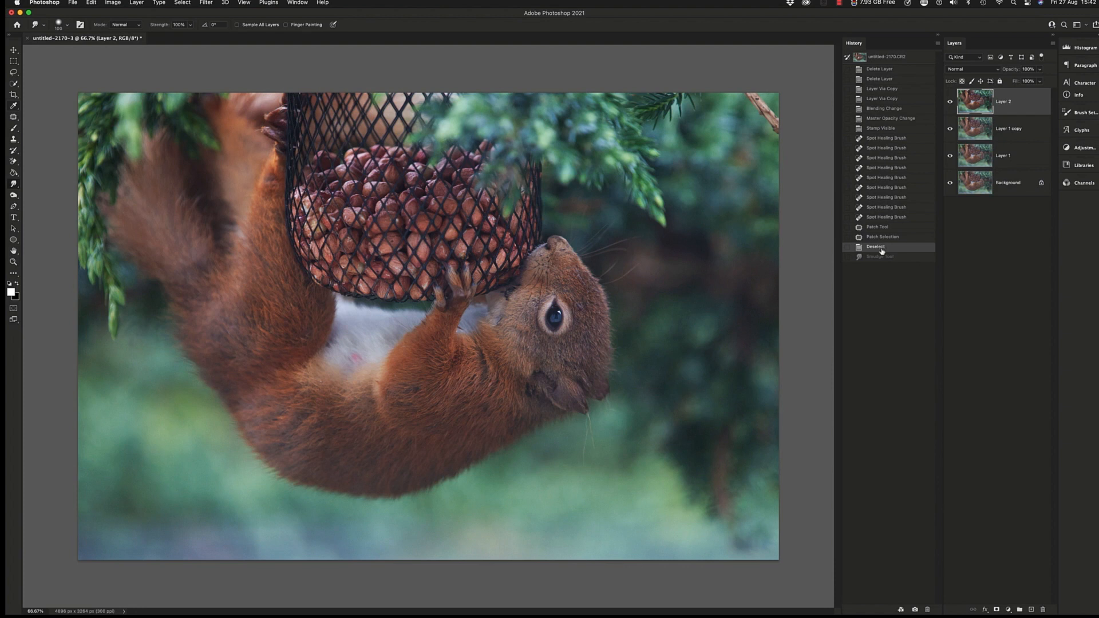
Review the recorded history states one by one from Blending Change to Smudge Tool, and return to the state before the smudge
left_click(874, 111)
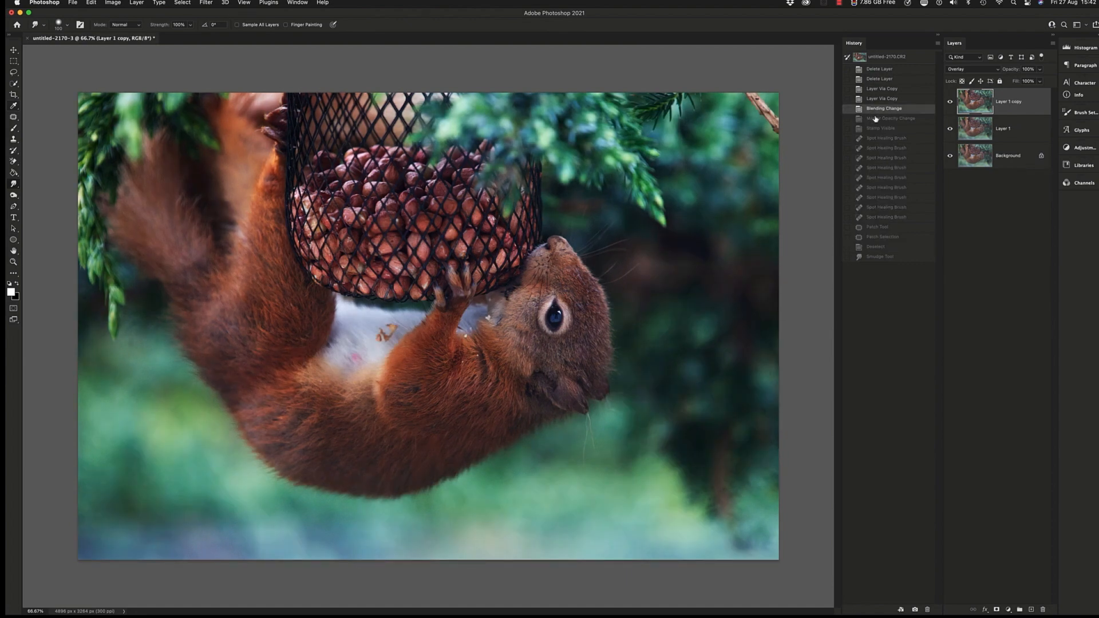
left_click(876, 119)
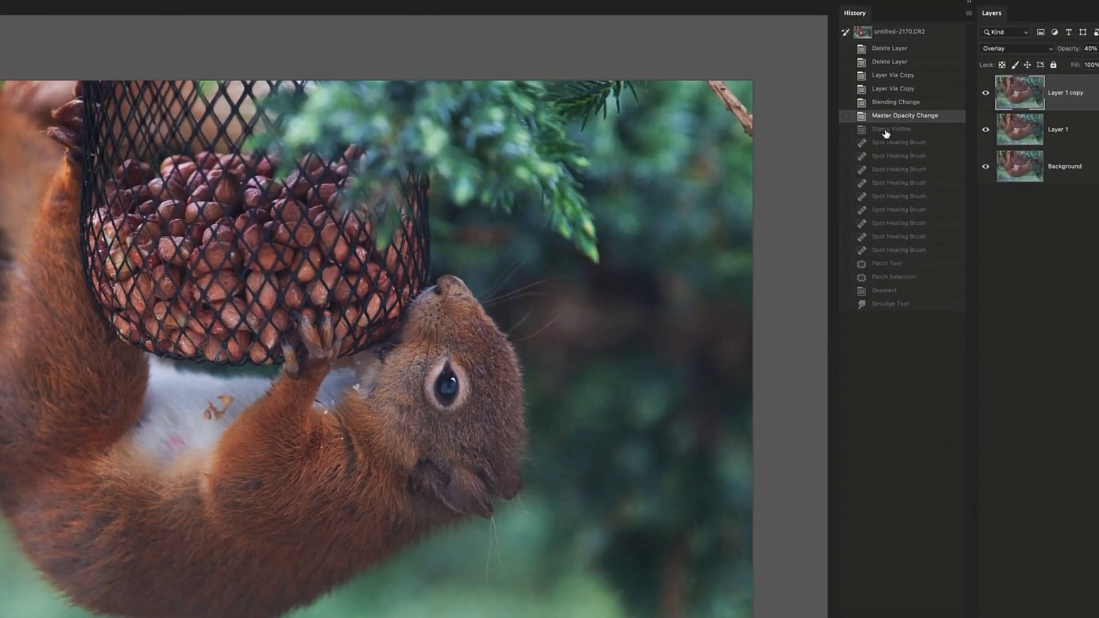
left_click(886, 131)
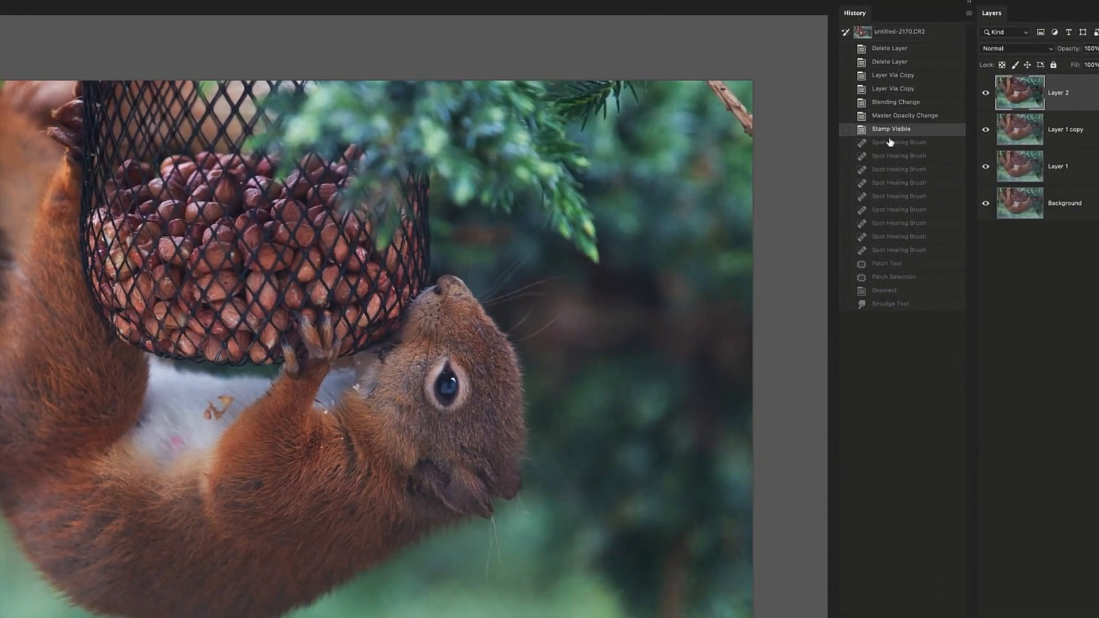
left_click(889, 155)
left_click(890, 170)
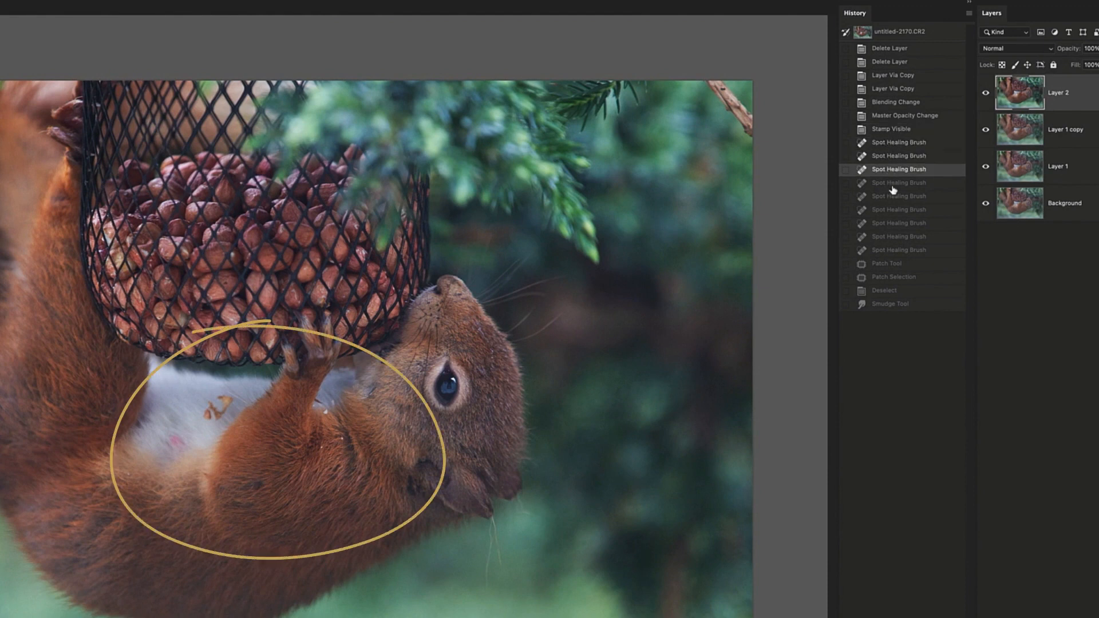
left_click(892, 183)
left_click(893, 209)
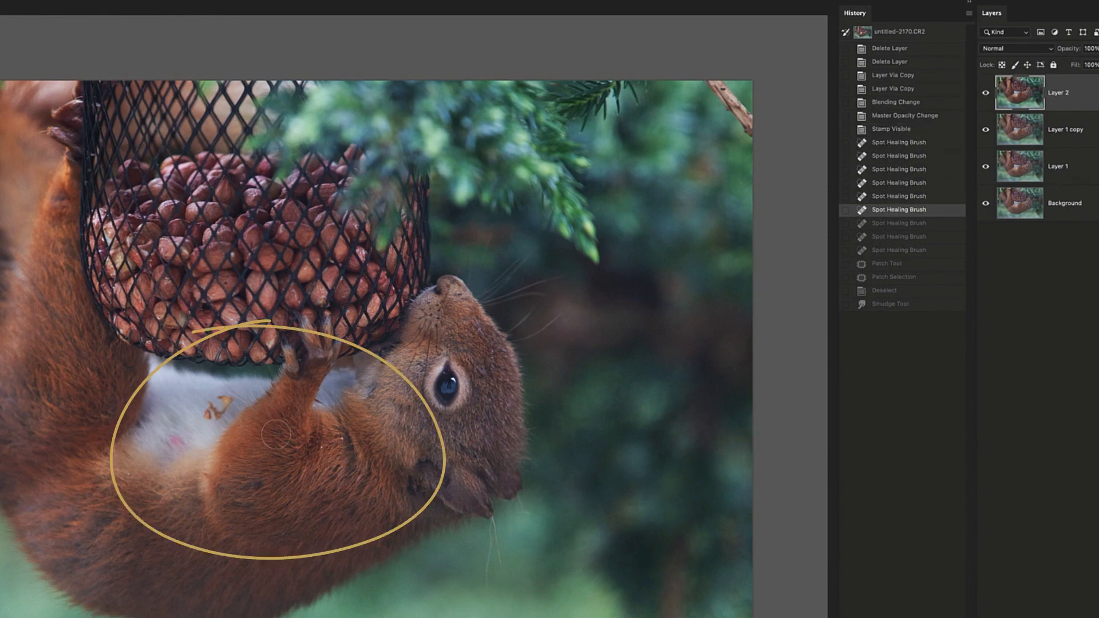
left_click(889, 224)
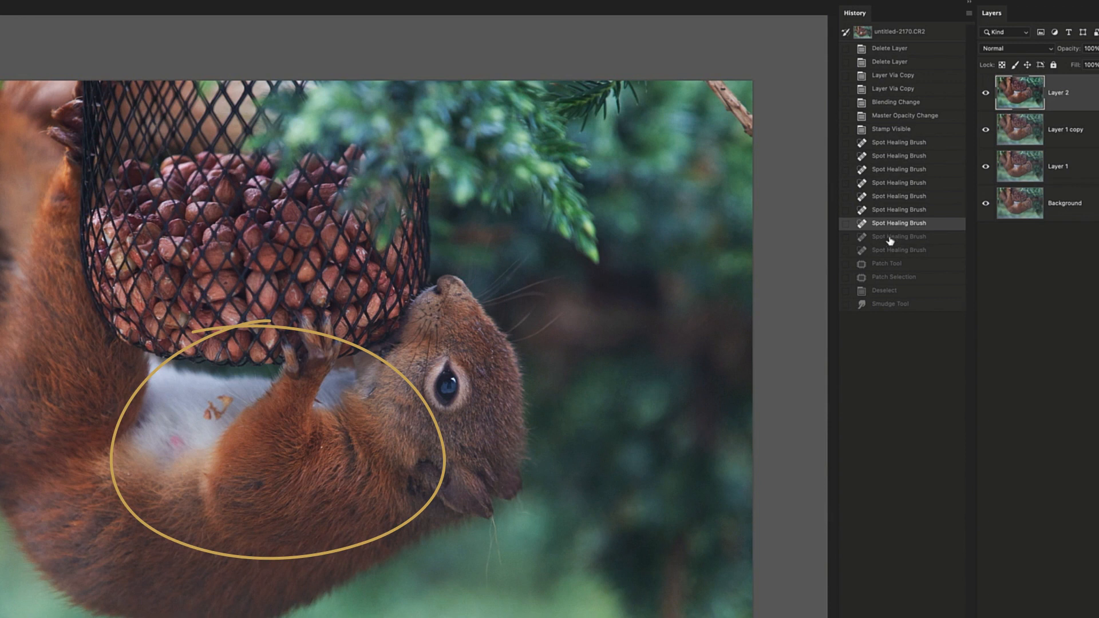
left_click(890, 239)
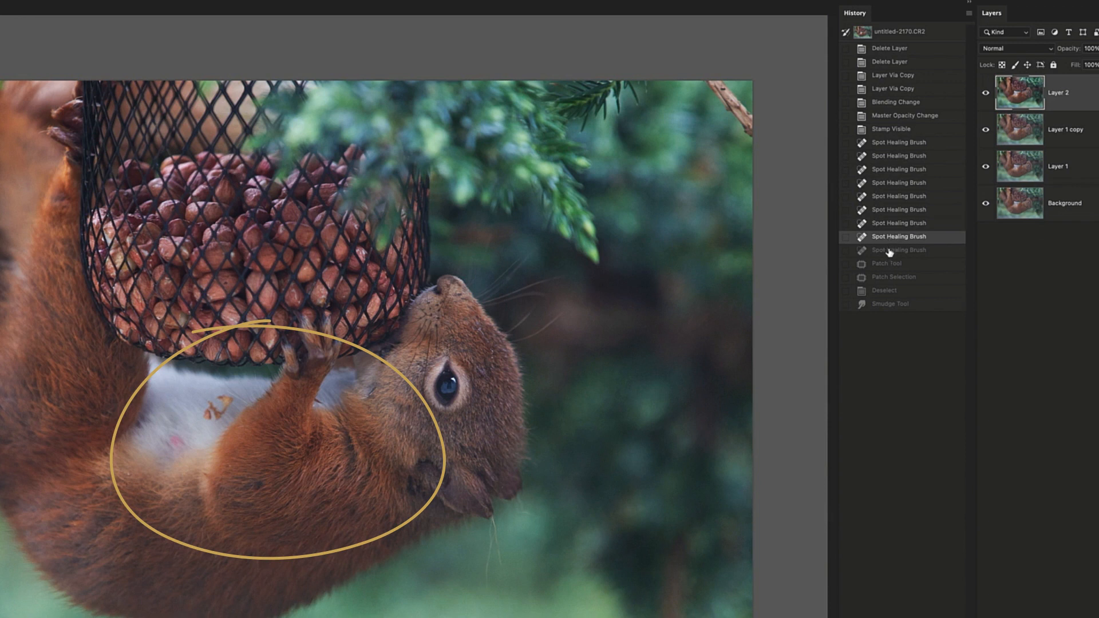
left_click(890, 252)
left_click(887, 265)
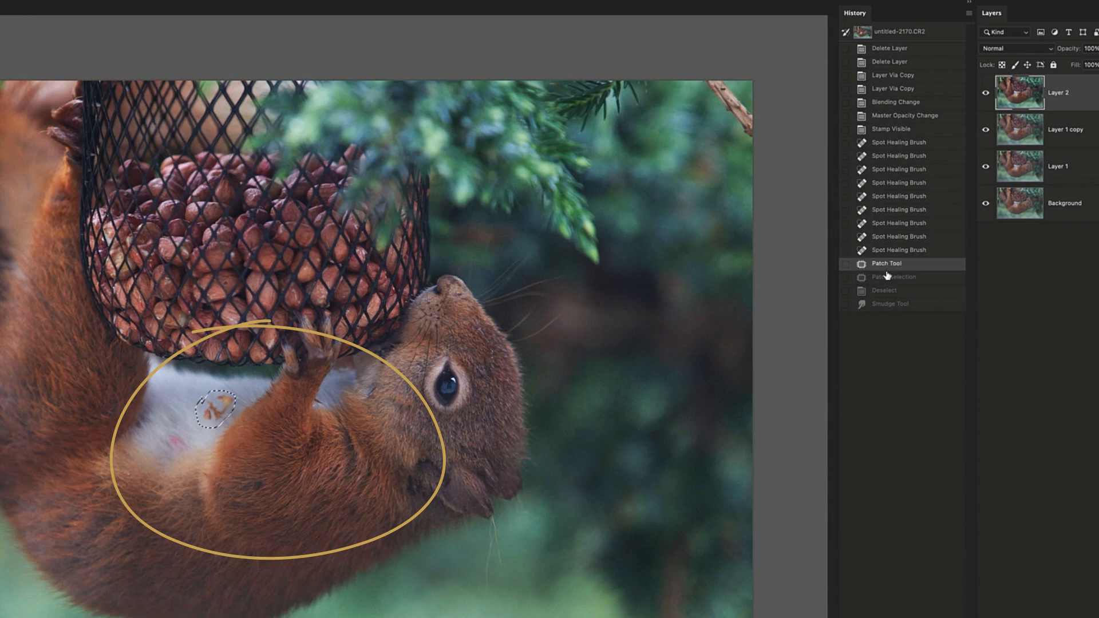
left_click(888, 277)
left_click(886, 307)
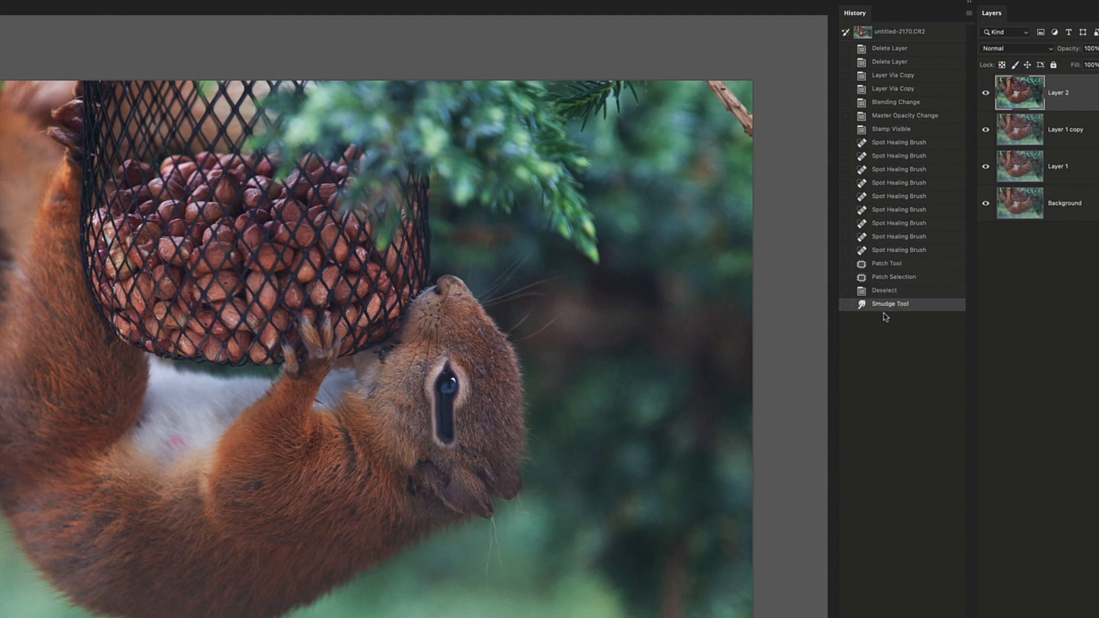
key("ctrl+z")
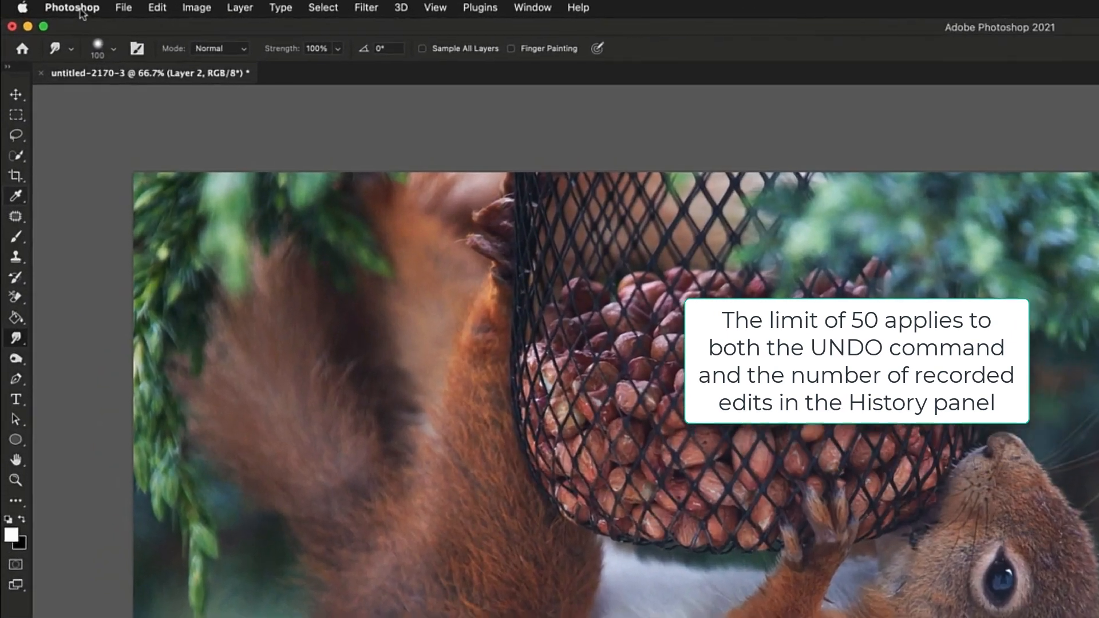
Set the number of history states to 60 in the Performance preferences
left_click(39, 5)
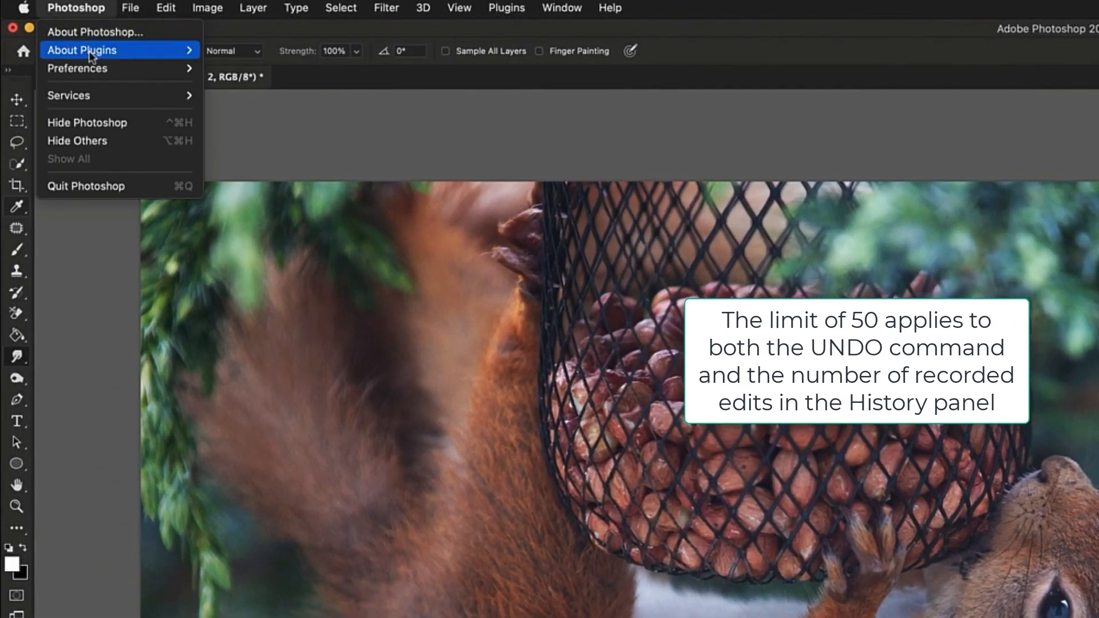
mouse_move(91, 68)
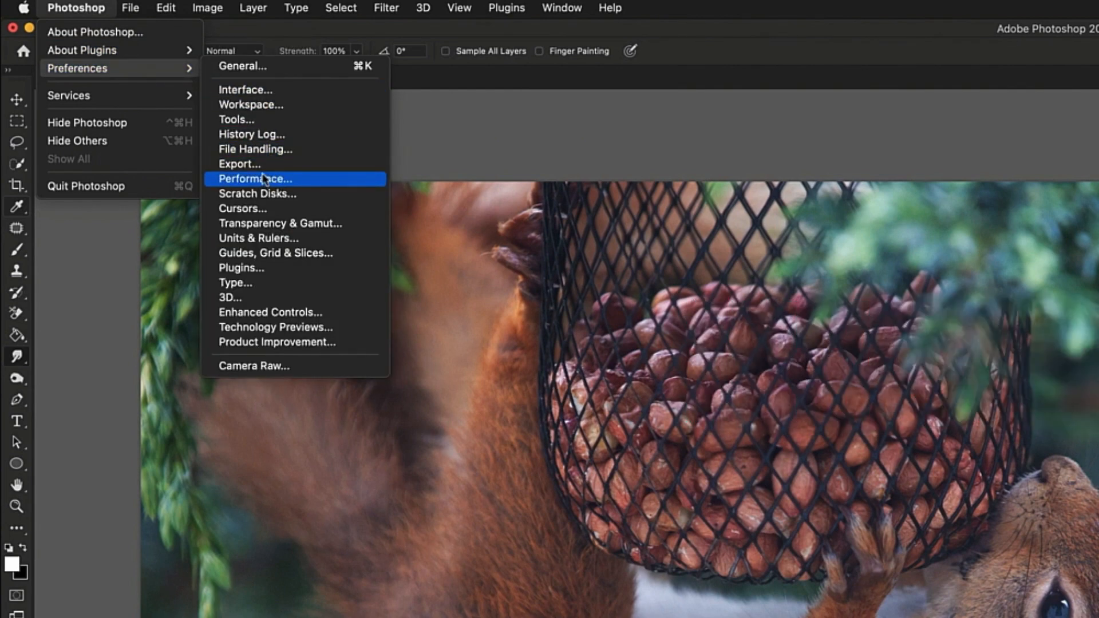
left_click(239, 163)
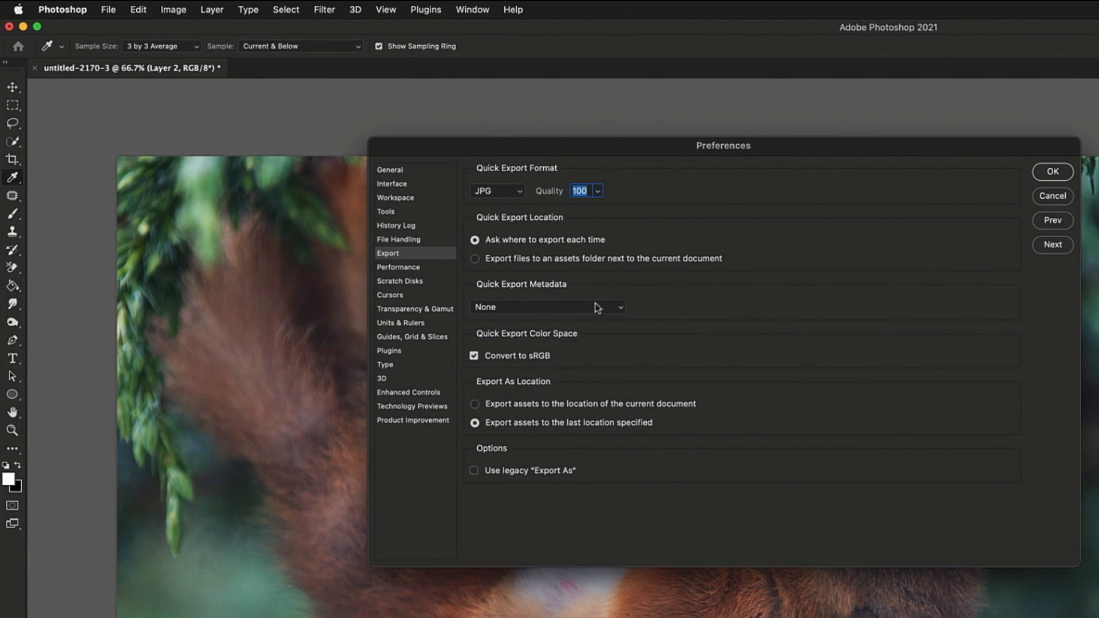
left_click(400, 268)
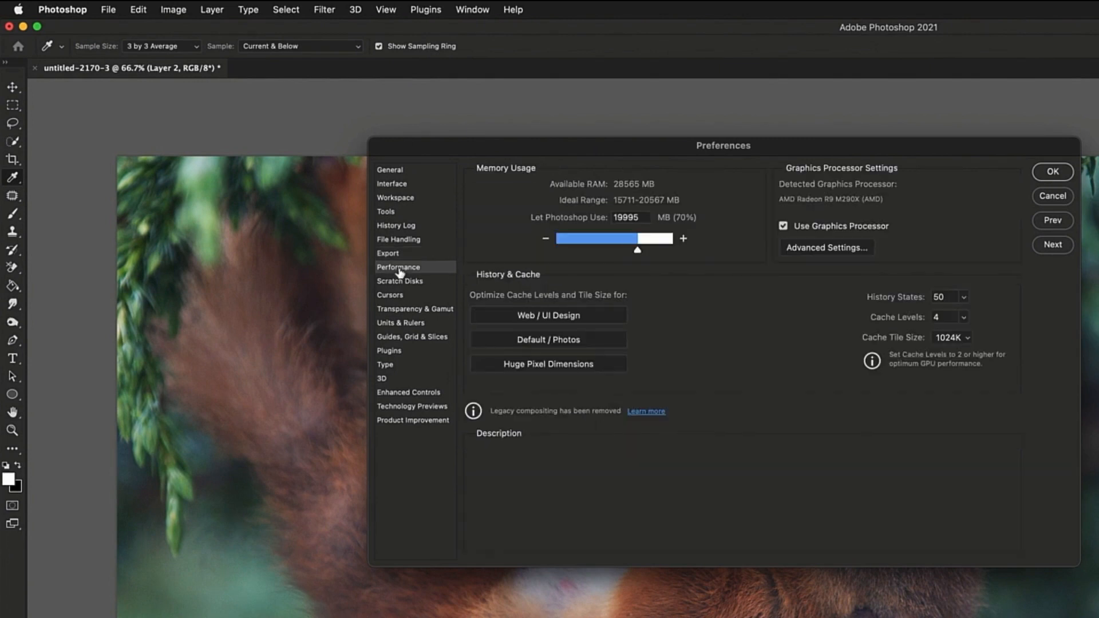
left_click(965, 297)
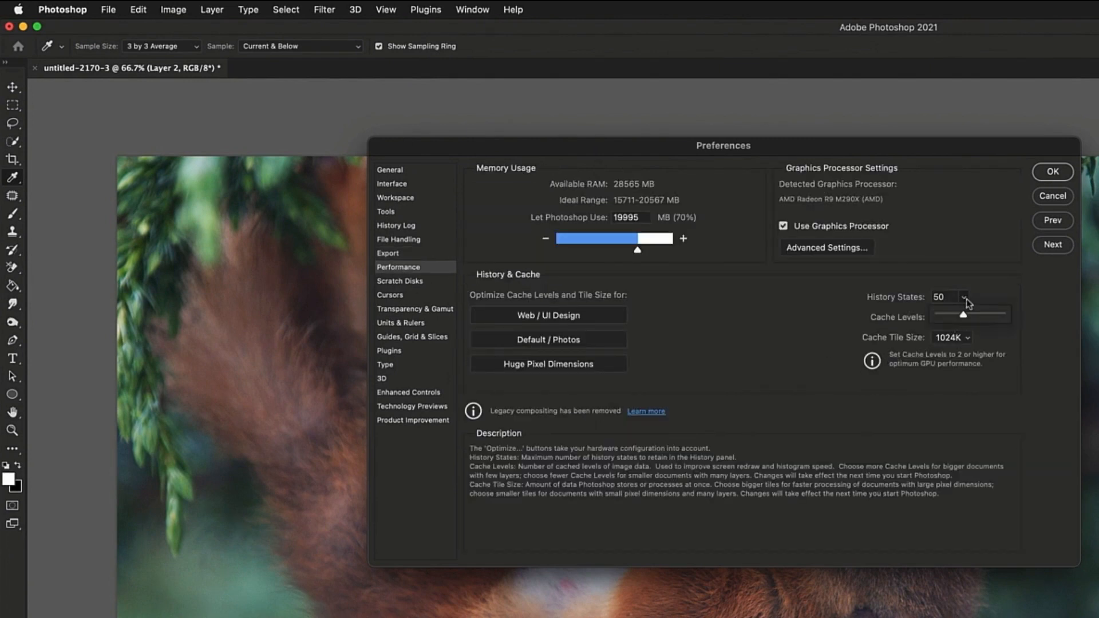
left_click_drag(965, 314, 975, 319)
left_click_drag(974, 321, 966, 316)
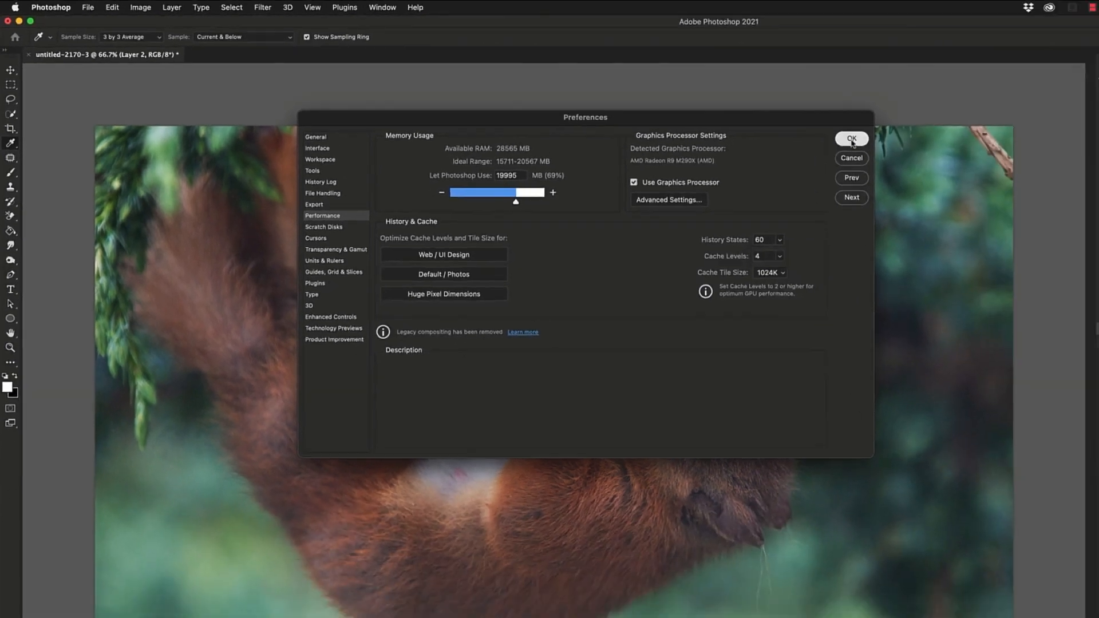
left_click(1043, 174)
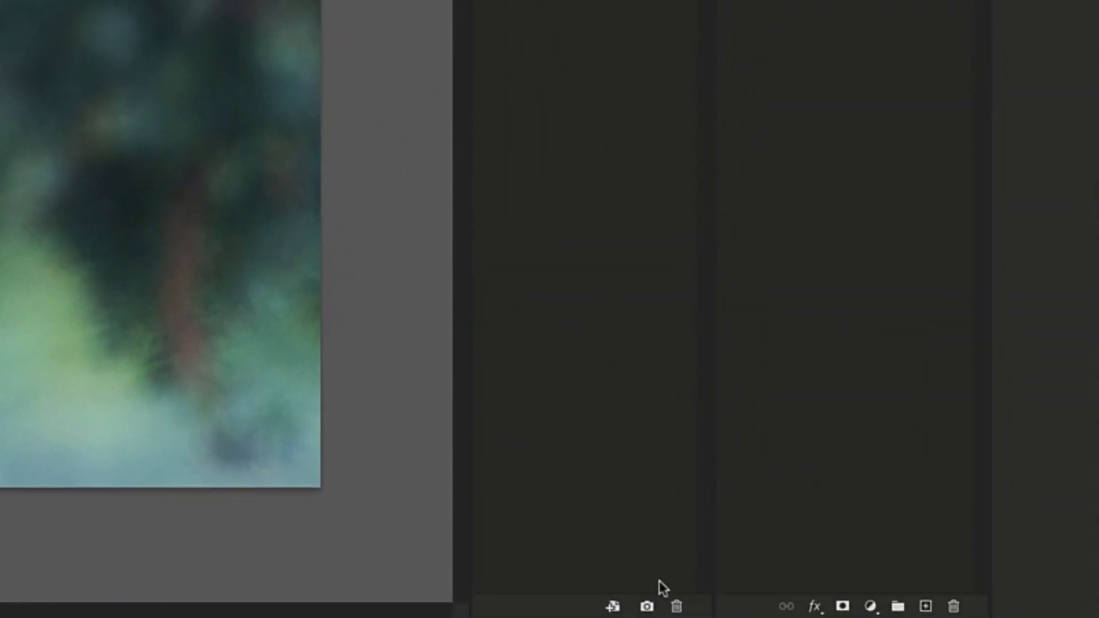
Create a history snapshot of the retouched image, select it and open its name for editing
left_click(649, 608)
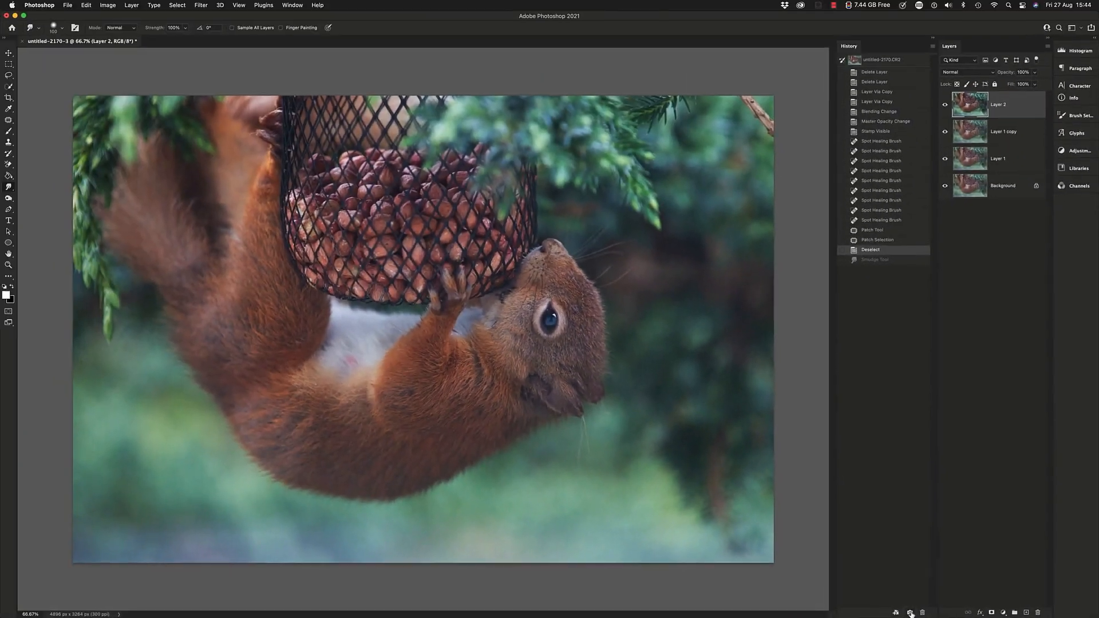
left_click(911, 613)
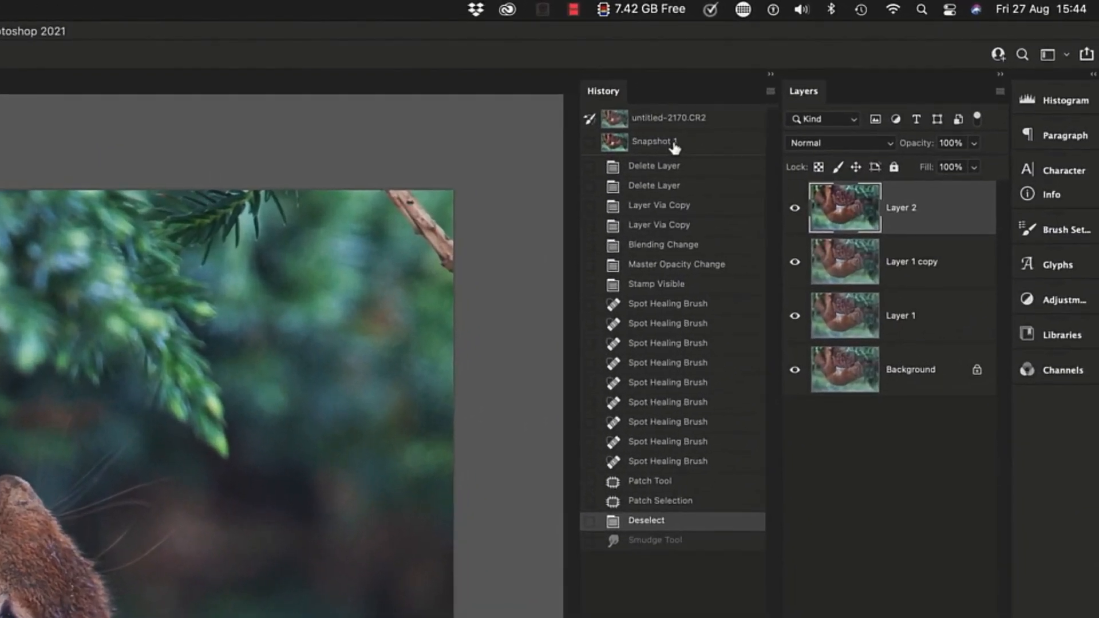
left_click(664, 143)
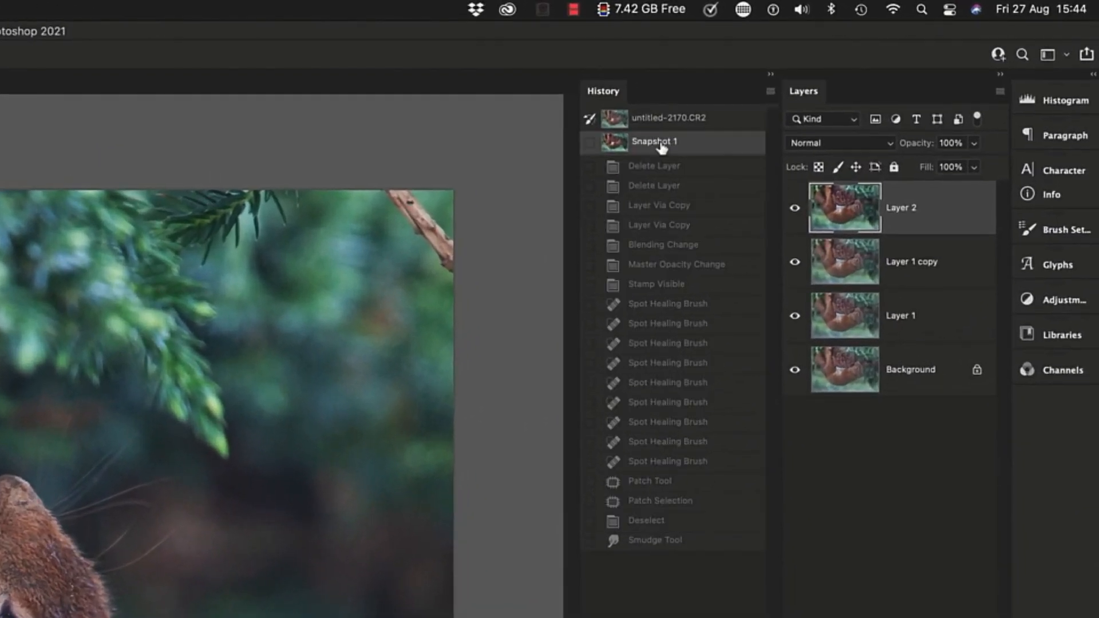
double_click(671, 142)
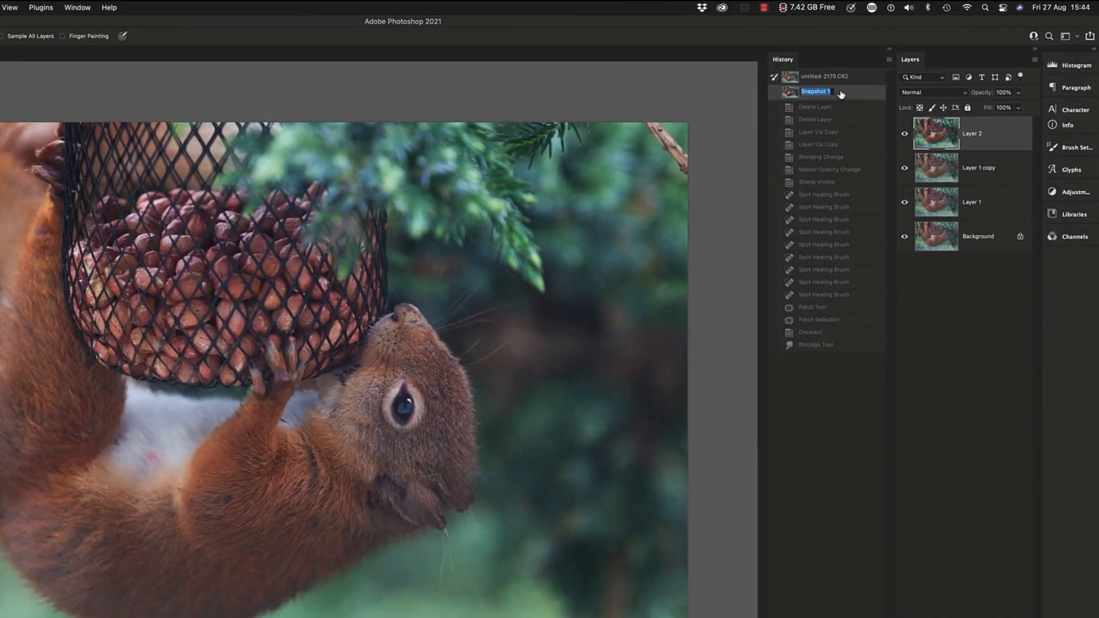
left_click(699, 145)
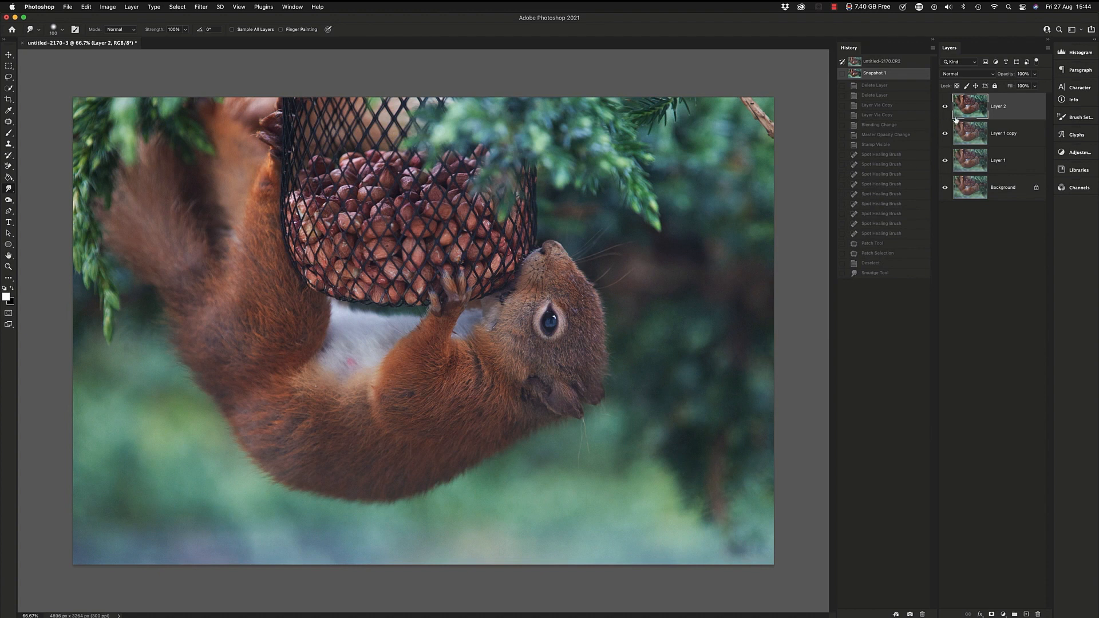
Duplicate the retouched Layer 2
key("super+j")
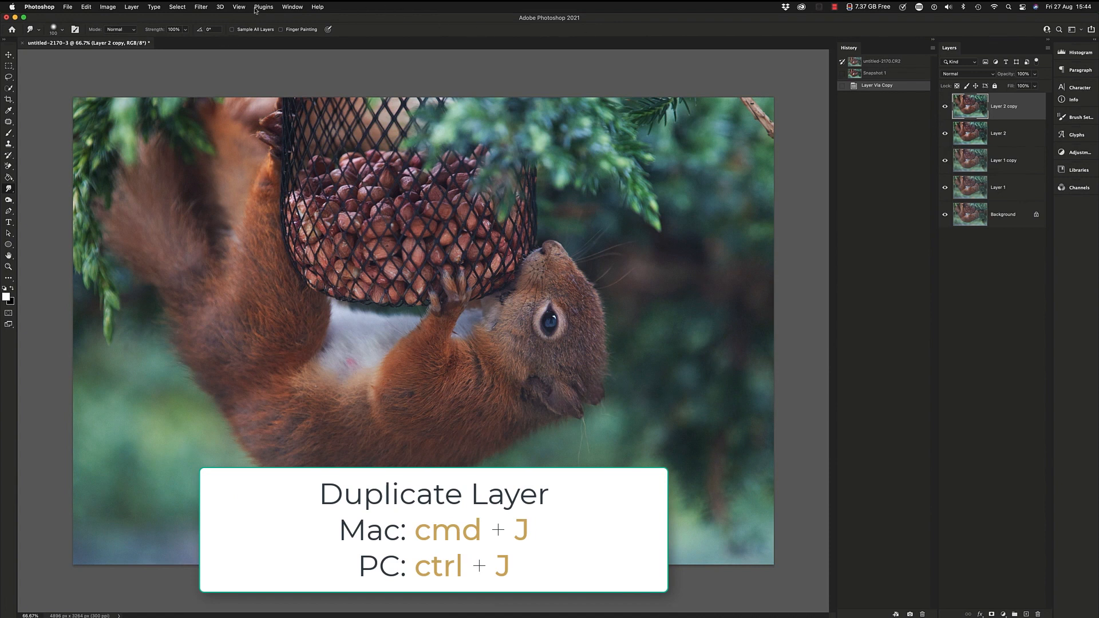
Apply the High Pass filter with a radius of 3.9 pixels to Layer 2 copy
left_click(202, 7)
mouse_move(284, 189)
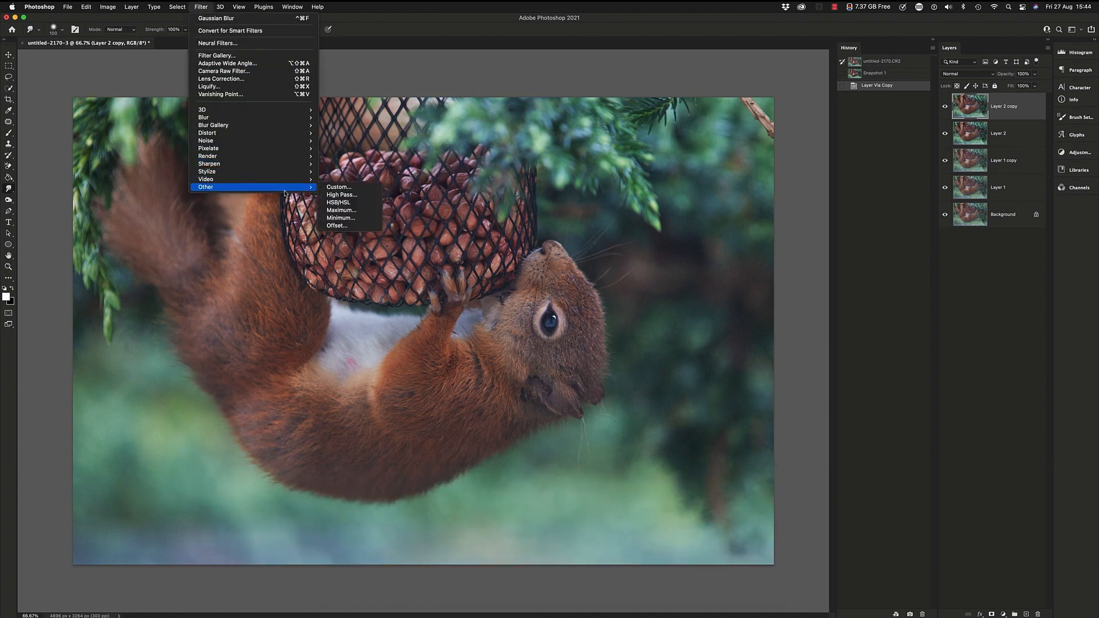
left_click(342, 195)
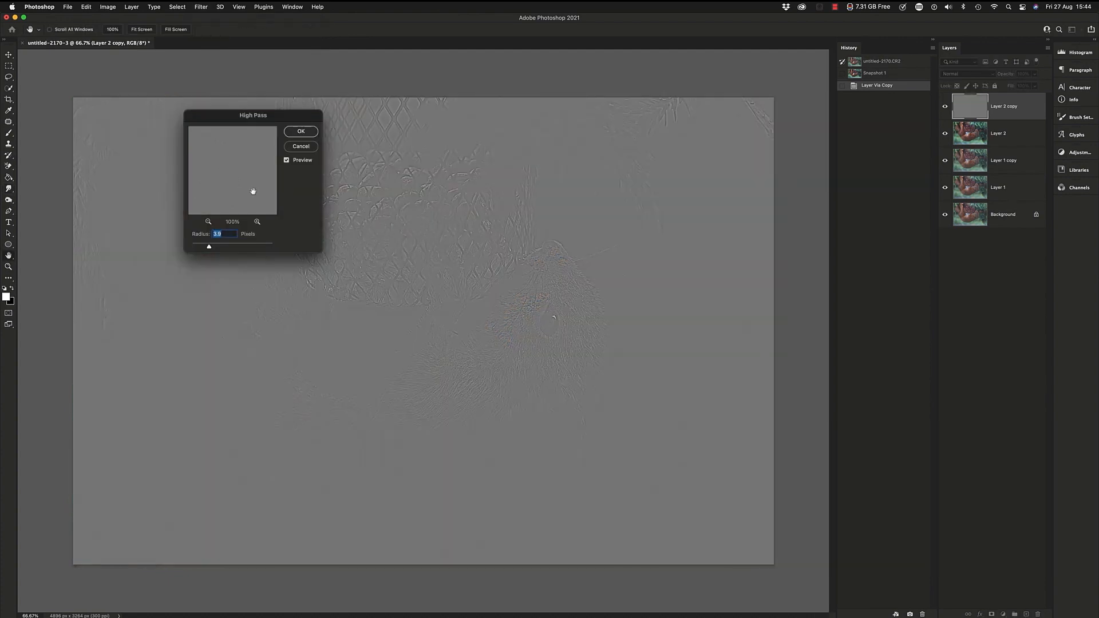
left_click(296, 132)
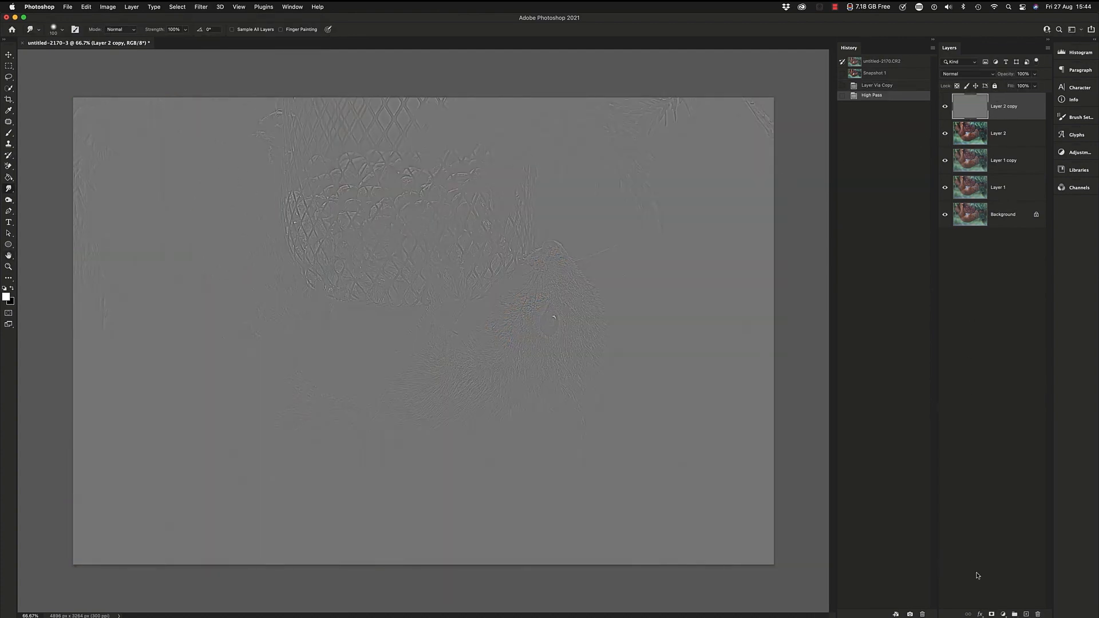
Add a black layer mask to the High Pass layer and set its blending mode to Overlay
left_click(991, 614, "alt")
left_click(955, 75)
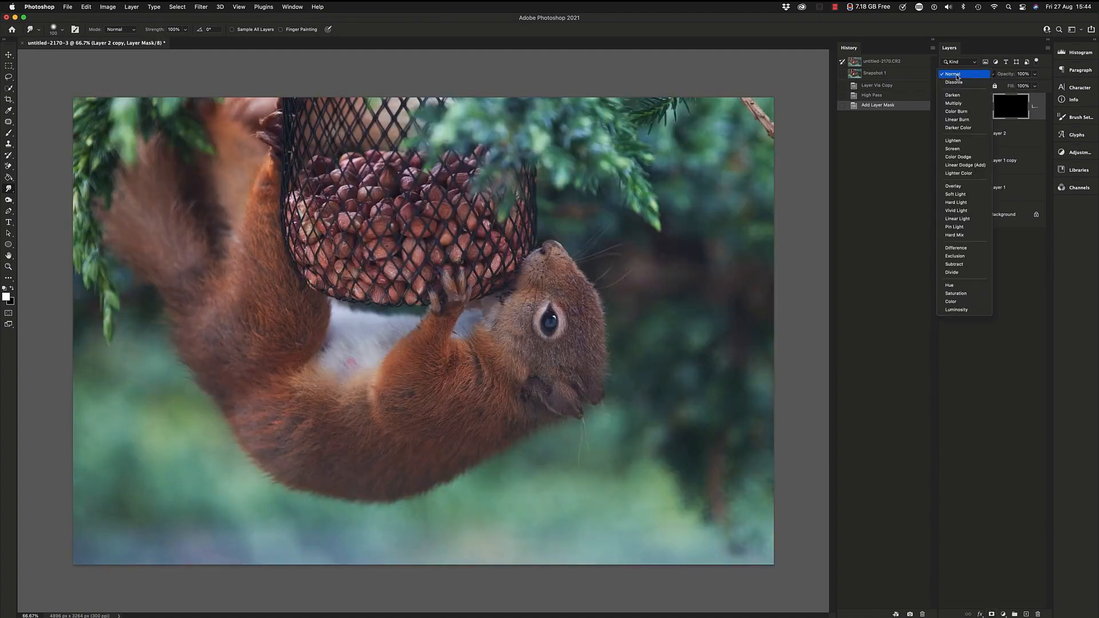
left_click(959, 186)
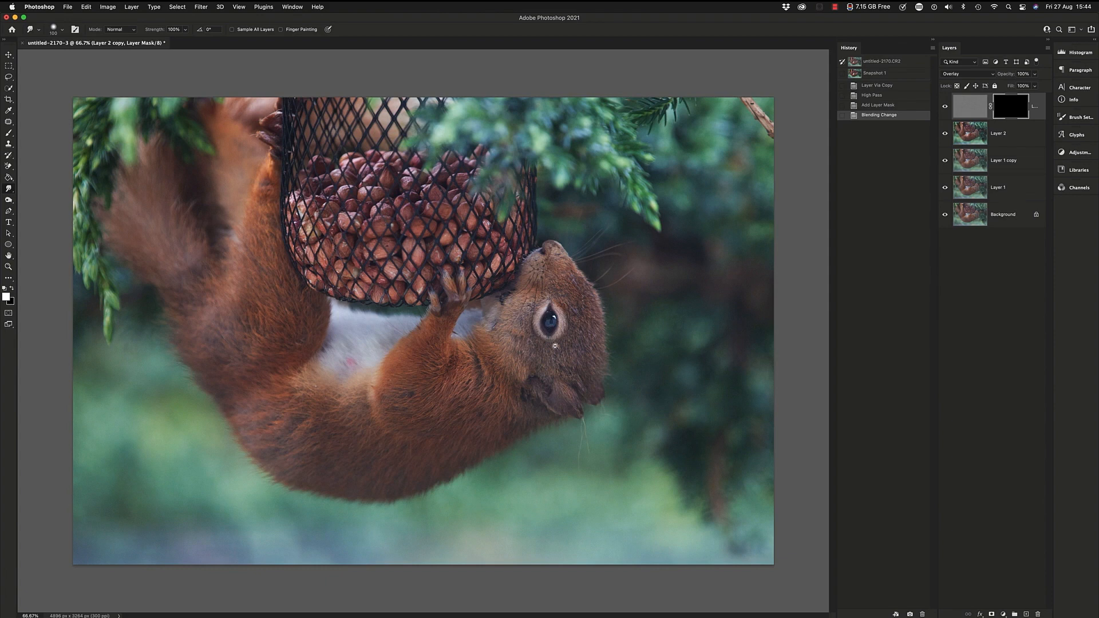
Try to reveal the sharpening on the squirrel's head by stroking the mask with an enlarged Smudge tool
scroll(555, 346, "up", 3)
key("bracketright")
key("bracketright")
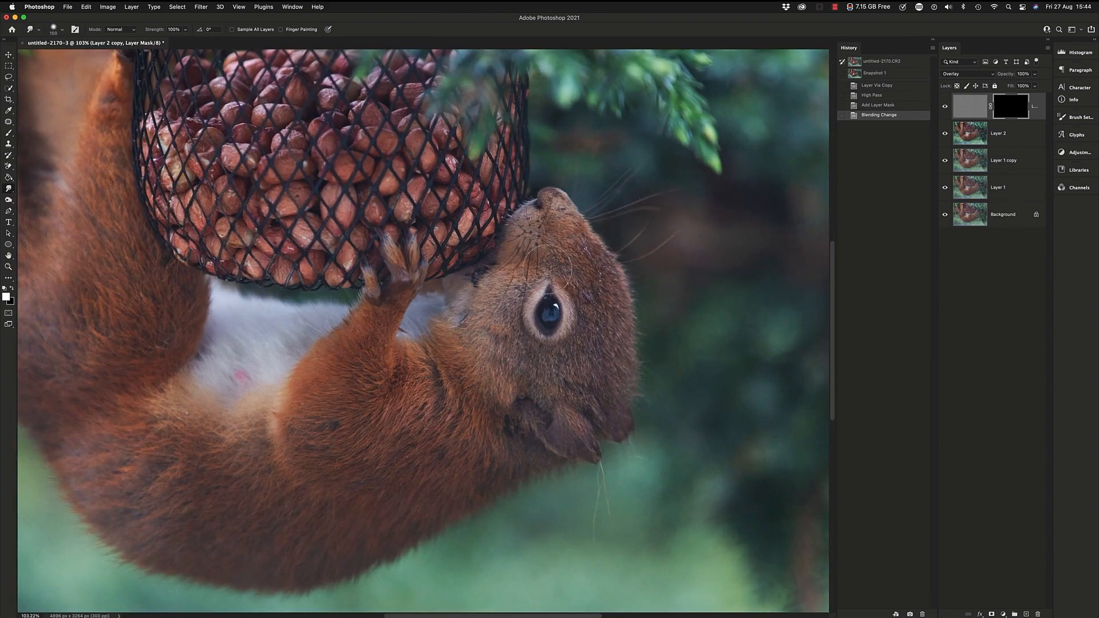
key("bracketright")
key("bracketright")
key("bracketright")
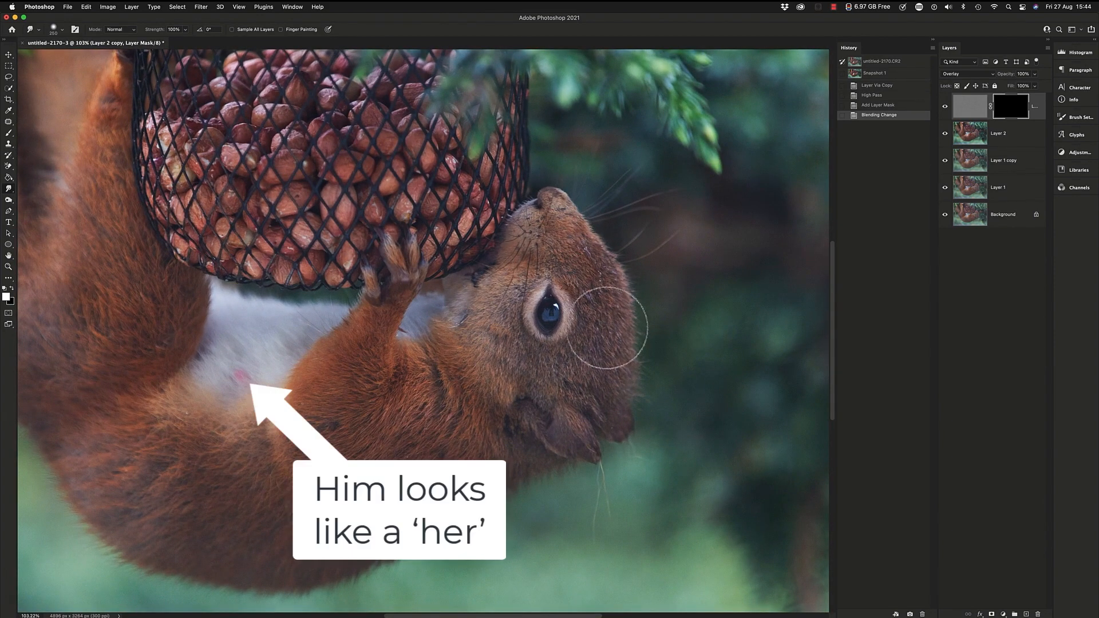
left_click_drag(609, 328, 591, 296)
mouse_move(542, 236)
left_mouse_down()
mouse_move(532, 282)
mouse_move(526, 264)
left_mouse_up()
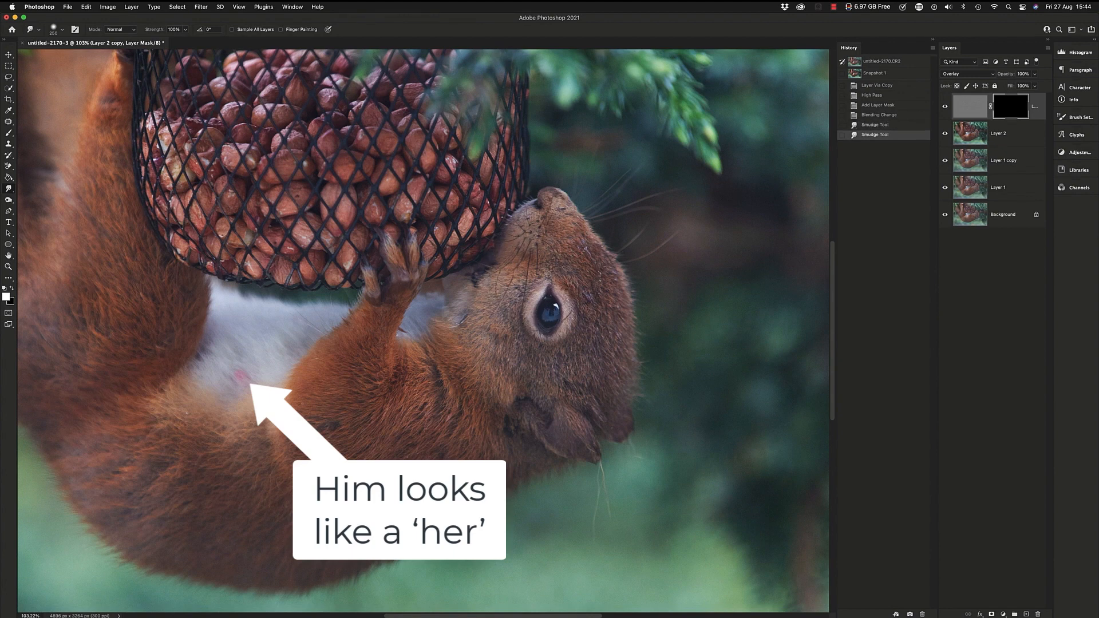
Paint white on the mask over the squirrel's head with the Brush tool at size 250 to reveal the sharpening
key("b")
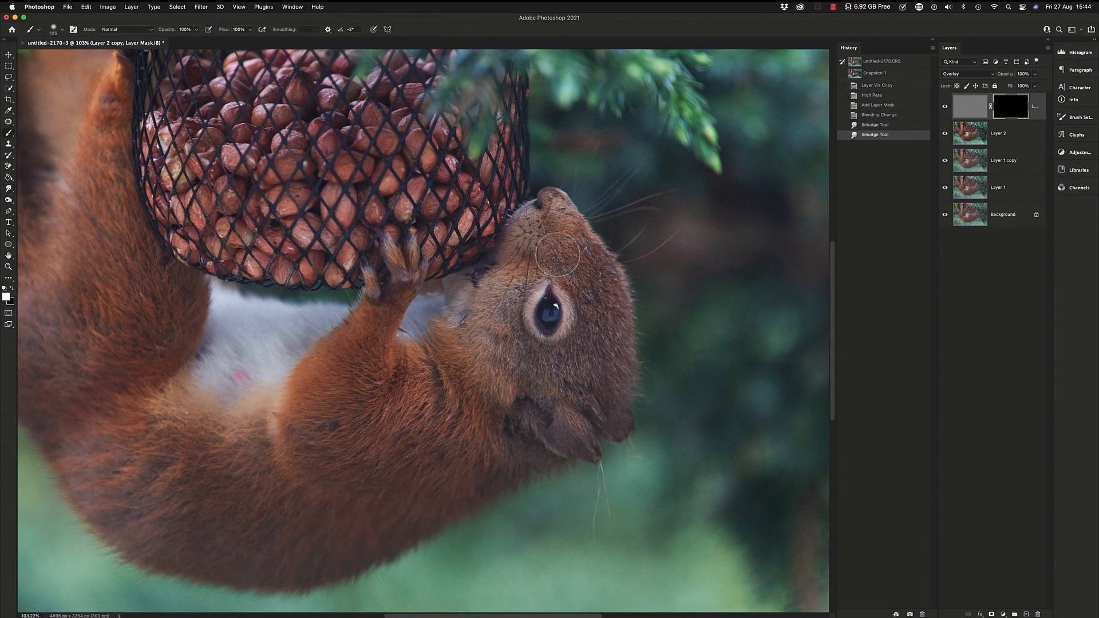
key("bracketright")
key("bracketright")
key("bracketright")
key("bracketright")
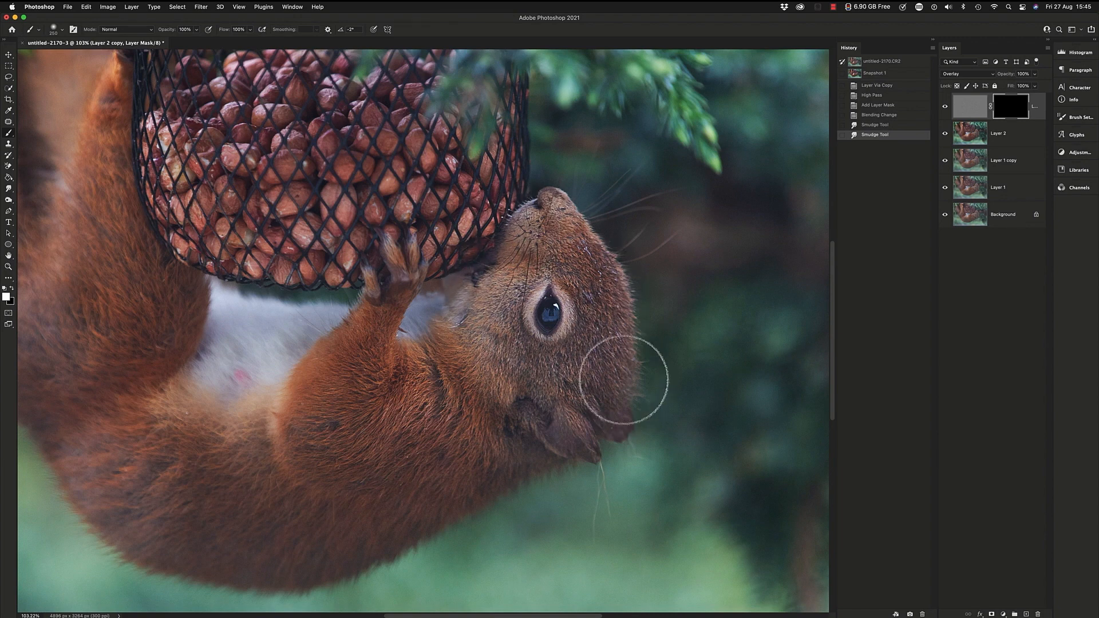
mouse_move(625, 380)
left_mouse_down()
mouse_move(580, 440)
mouse_move(613, 444)
left_mouse_up()
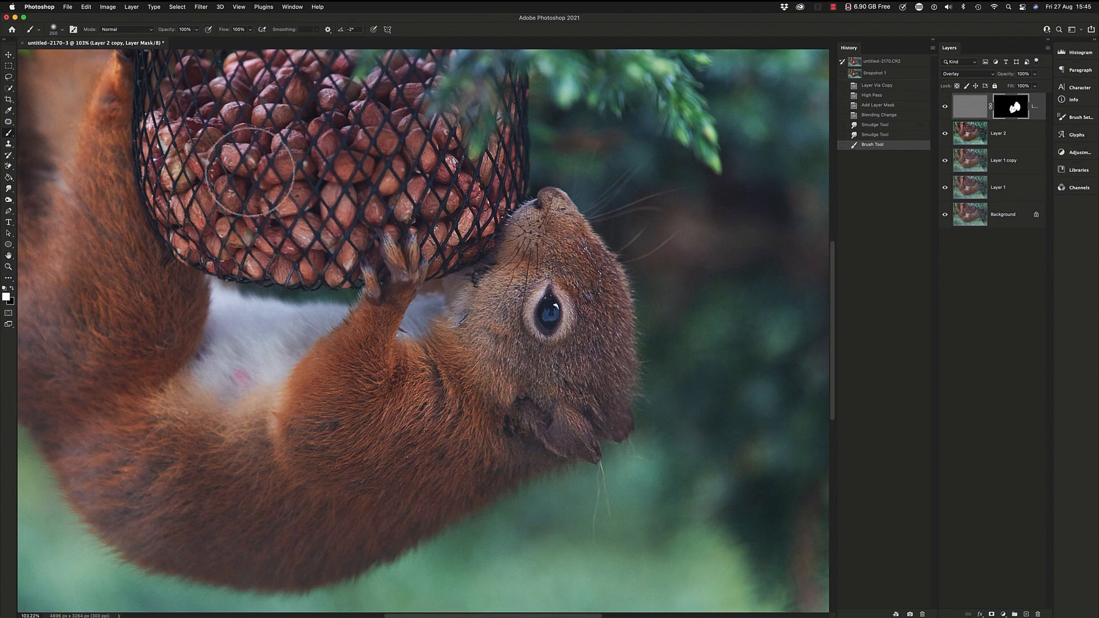
Paint white on the mask over the nuts, the feeder and the squirrel's upper paw to reveal their detail
mouse_move(250, 171)
left_mouse_down()
mouse_move(349, 263)
mouse_move(211, 236)
left_mouse_up()
left_click_drag(246, 194, 510, 320)
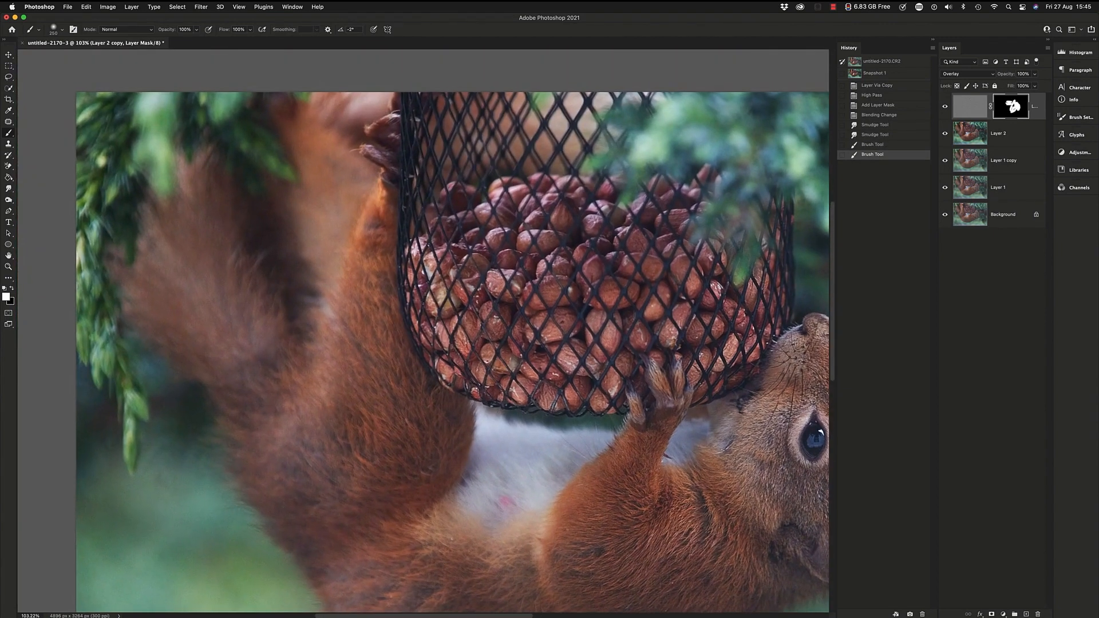
mouse_move(389, 129)
left_mouse_down()
mouse_move(375, 165)
mouse_move(385, 163)
left_mouse_up()
mouse_move(435, 284)
left_mouse_down()
mouse_move(429, 229)
mouse_move(448, 310)
mouse_move(452, 303)
left_mouse_up()
Create a history snapshot of the sharpened image and name it "Detail added"
key("super+minus")
key("super+minus")
key("super+minus")
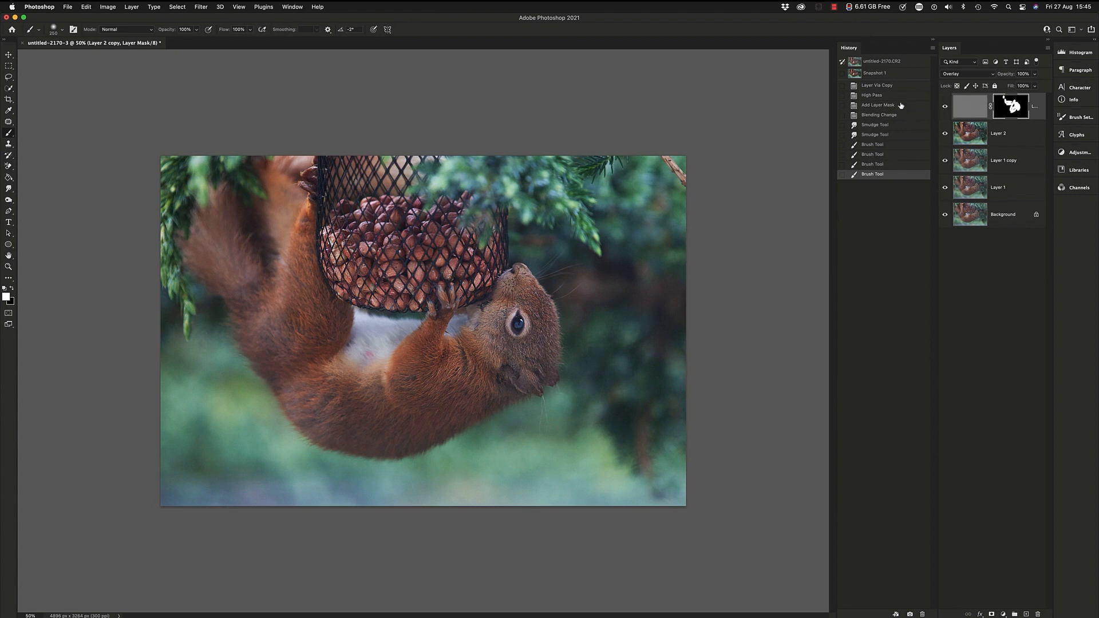
left_click(909, 614)
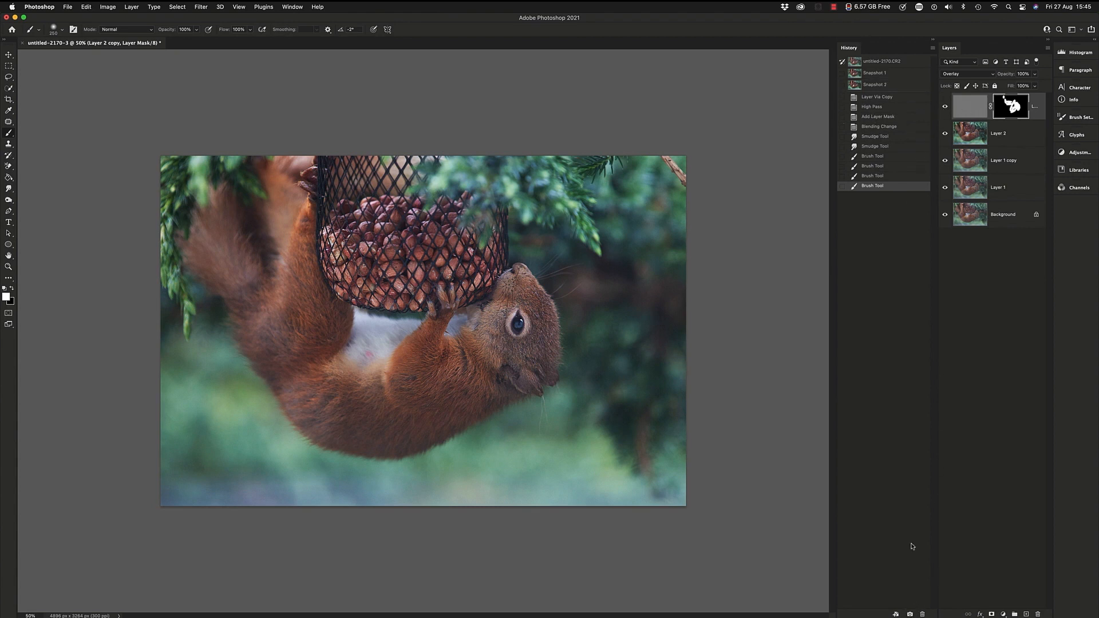
double_click(881, 86)
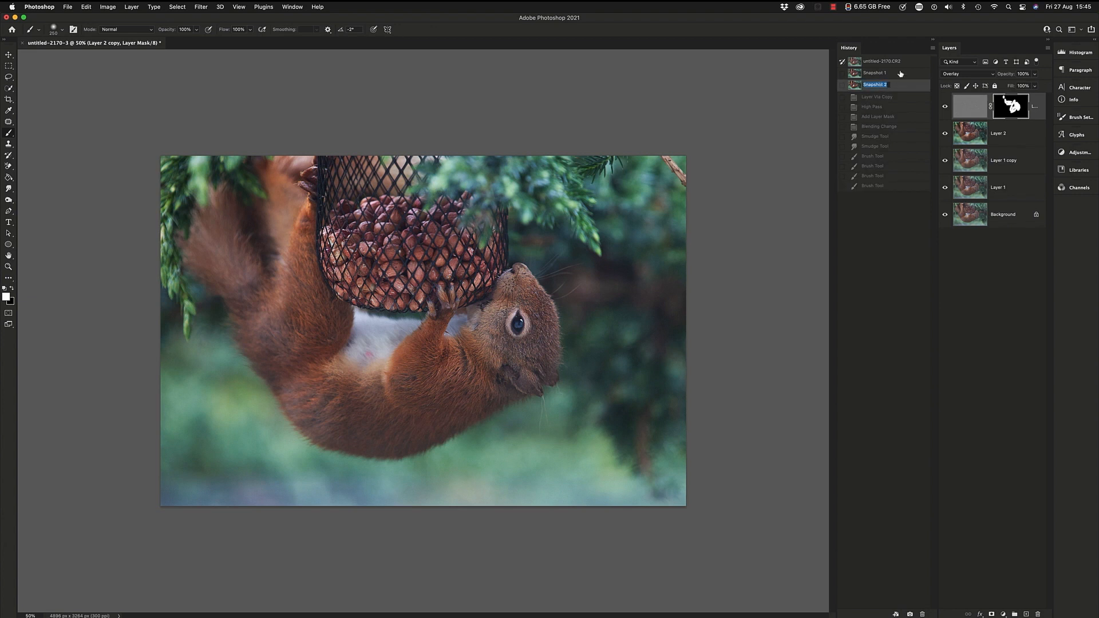
type("Detail added")
key("Return")
Compare Snapshot 1 with the Detail added snapshot at 100% zoom, finishing on Detail added
left_click(874, 75)
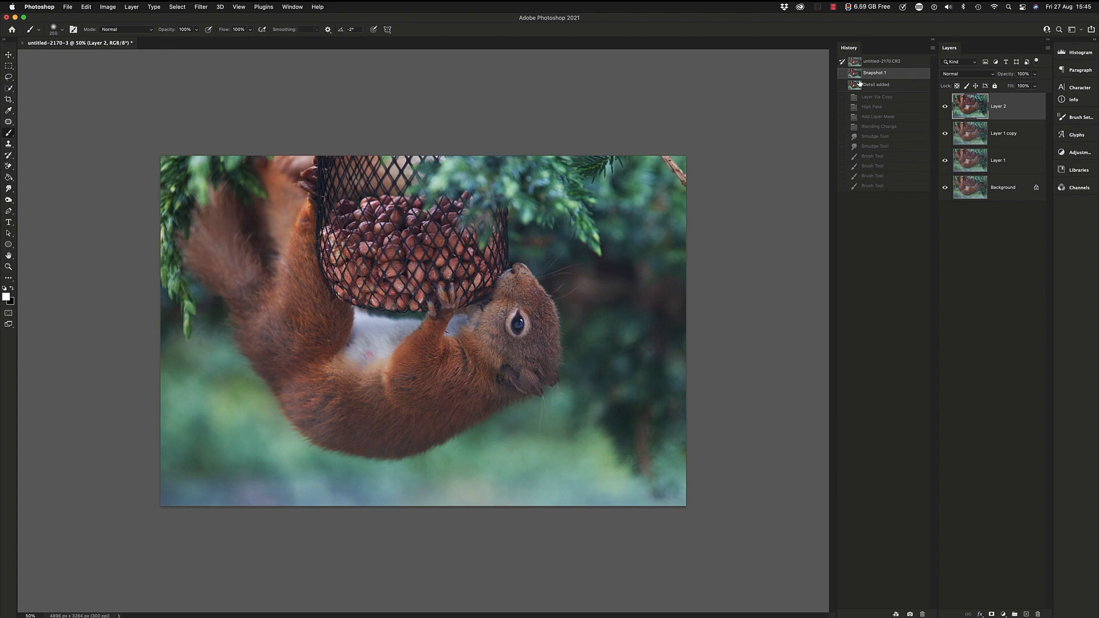
key("super+1")
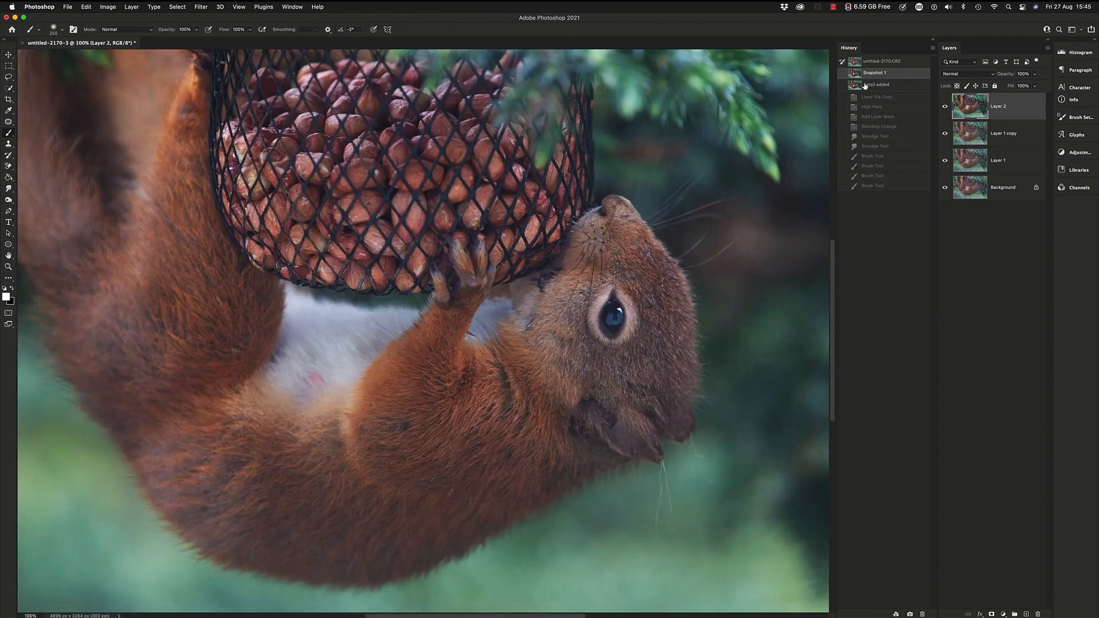
left_click(878, 86)
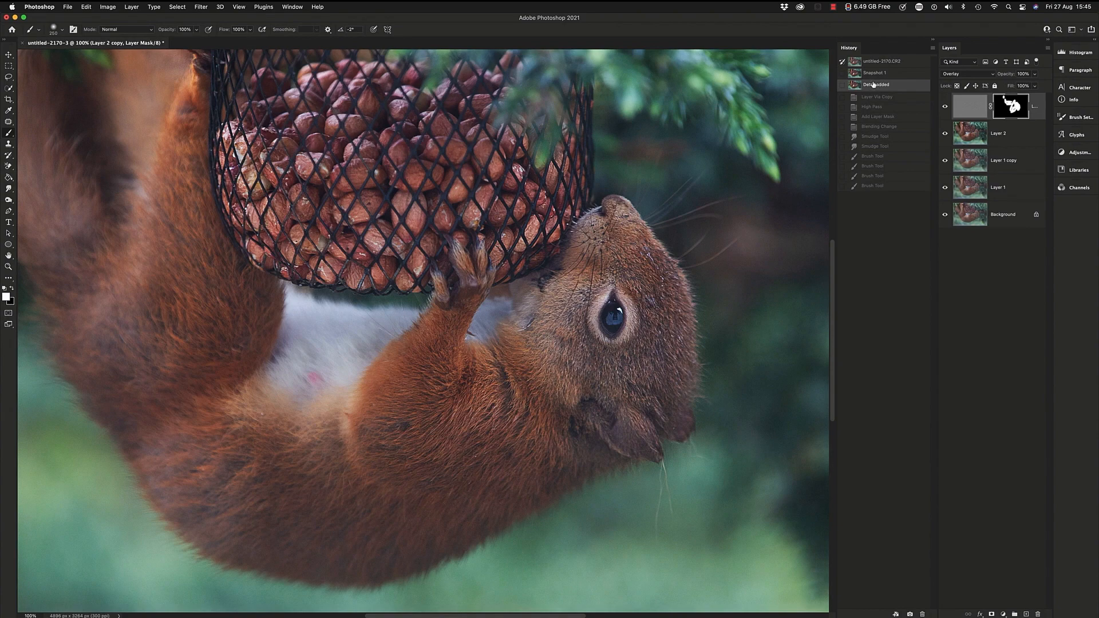
Add a new layer and paint one soft white spot over the upper-right foliage with the Brush at size 1800
key("super+minus")
key("super+minus")
key("super+plus")
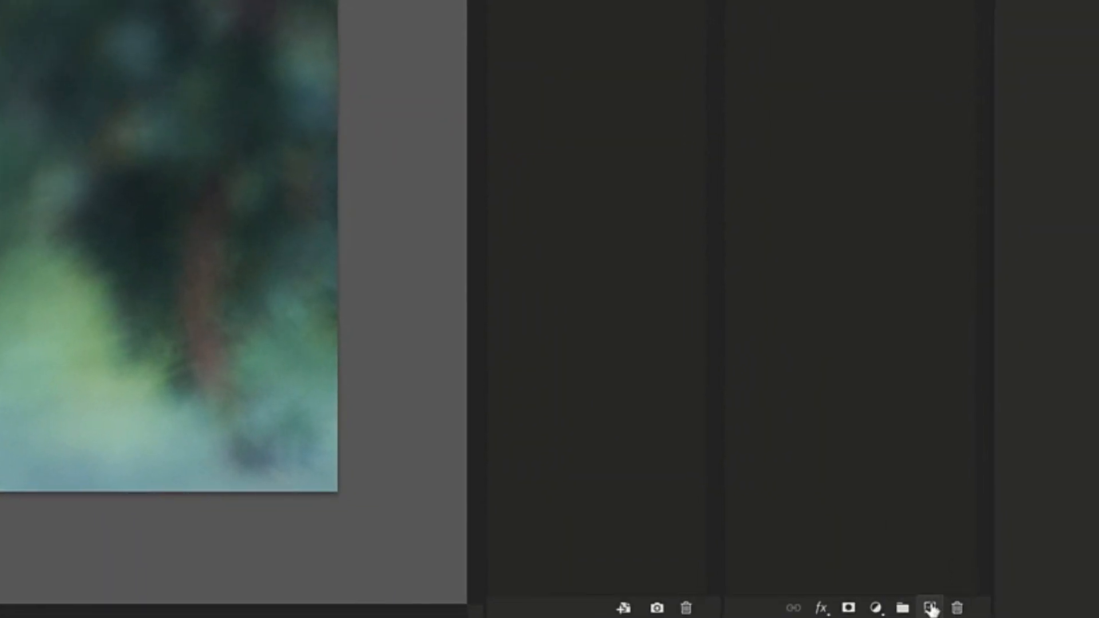
left_click(935, 608)
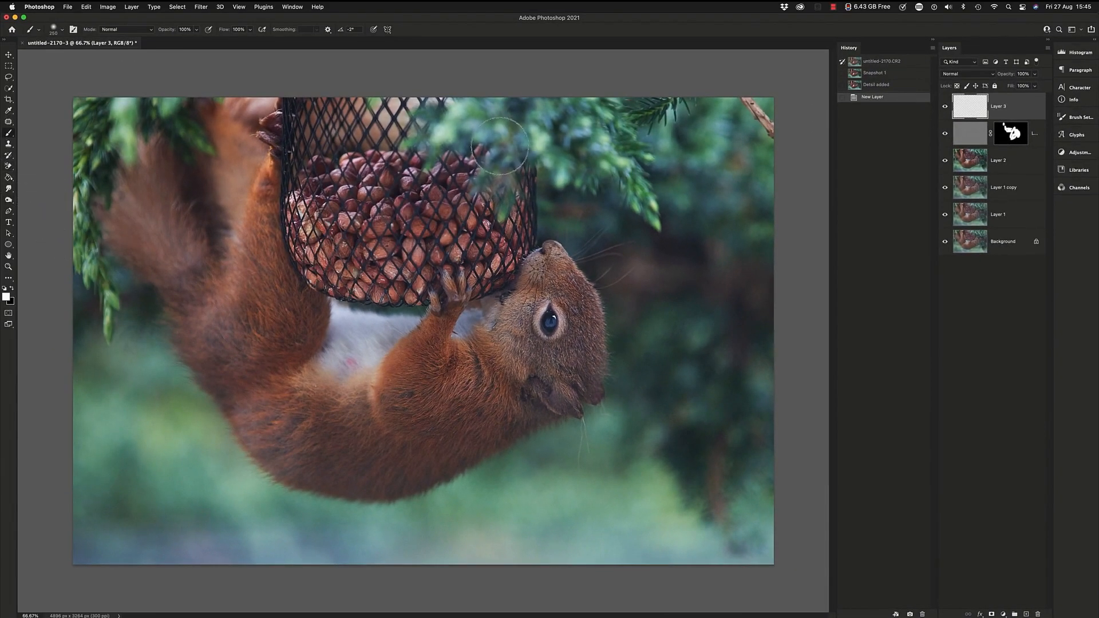
key("bracketright")
key("bracketright")
key("bracketright")
key("bracketright")
key("bracketright")
key("bracketright")
key("bracketright")
key("bracketright")
key("bracketright")
key("bracketright")
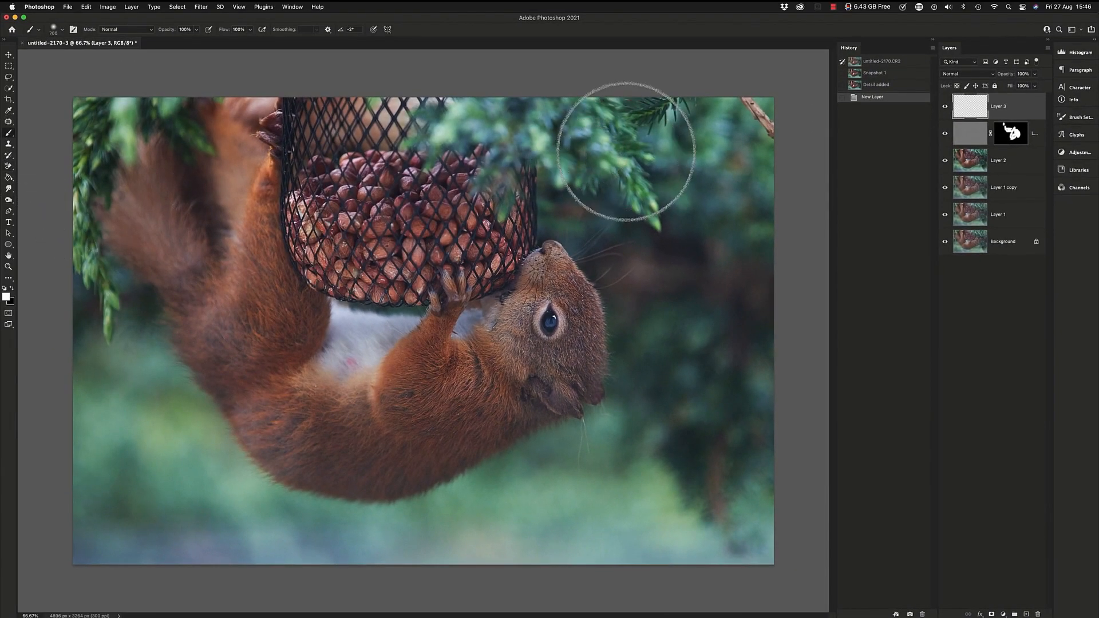
key("bracketright")
key("bracketright")
key("bracketright")
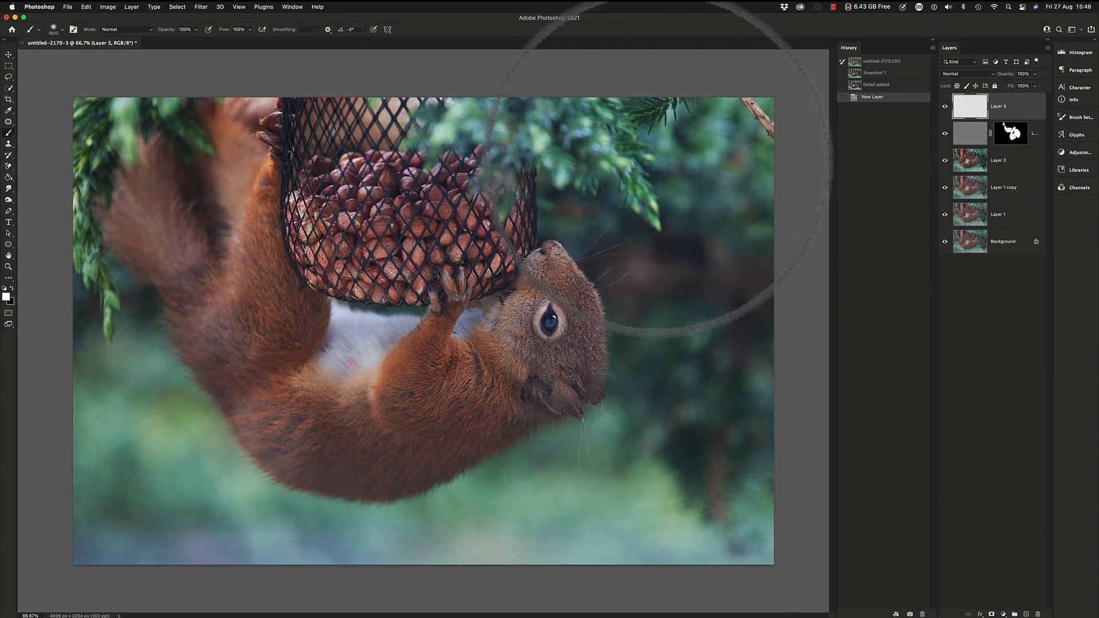
key("bracketright")
left_click(653, 164)
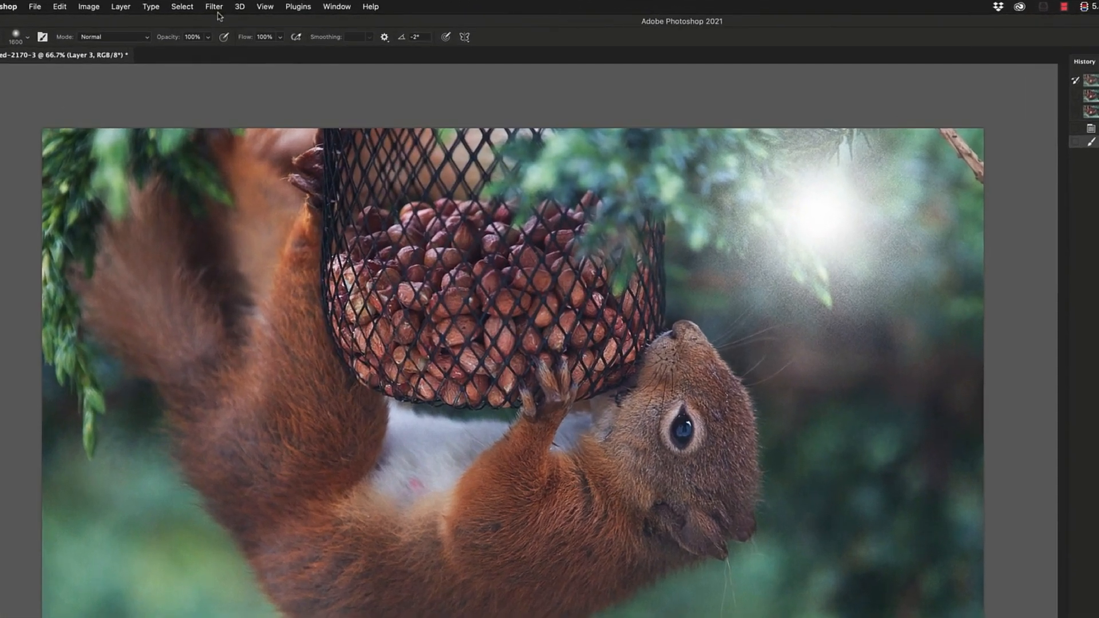
Apply a Gaussian Blur with a radius of 97.2 pixels to the white light spot
left_click(201, 7)
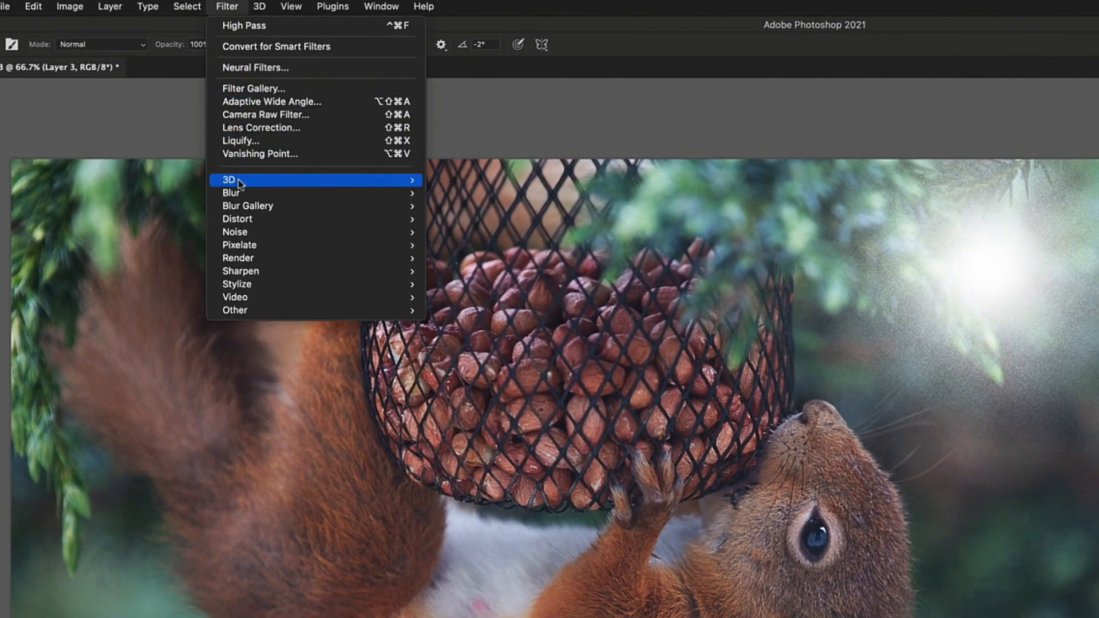
mouse_move(250, 197)
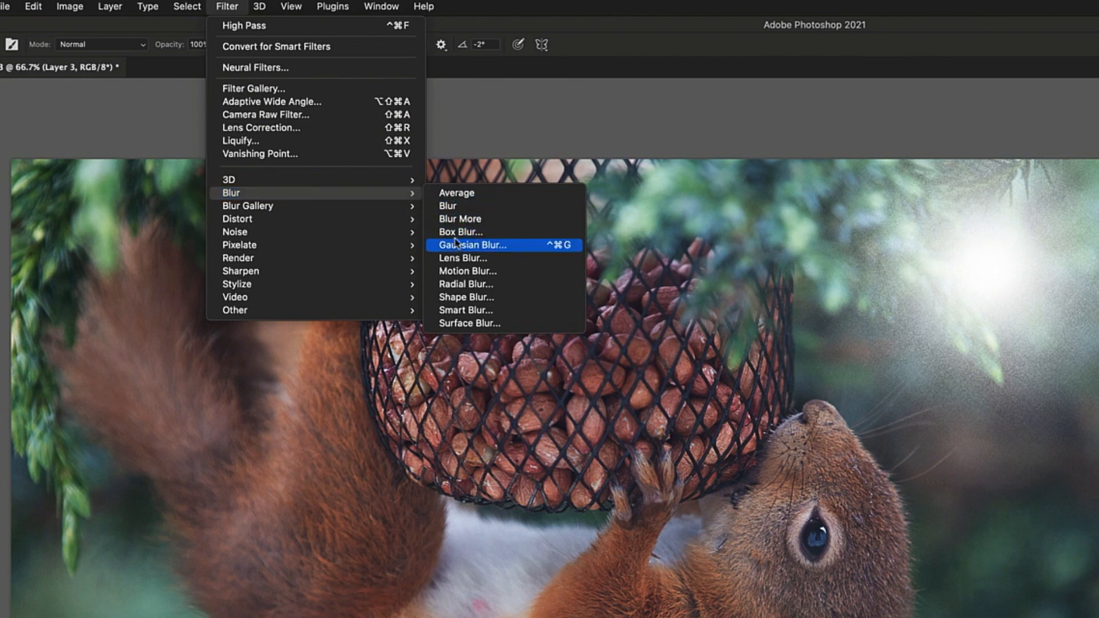
left_click(456, 247)
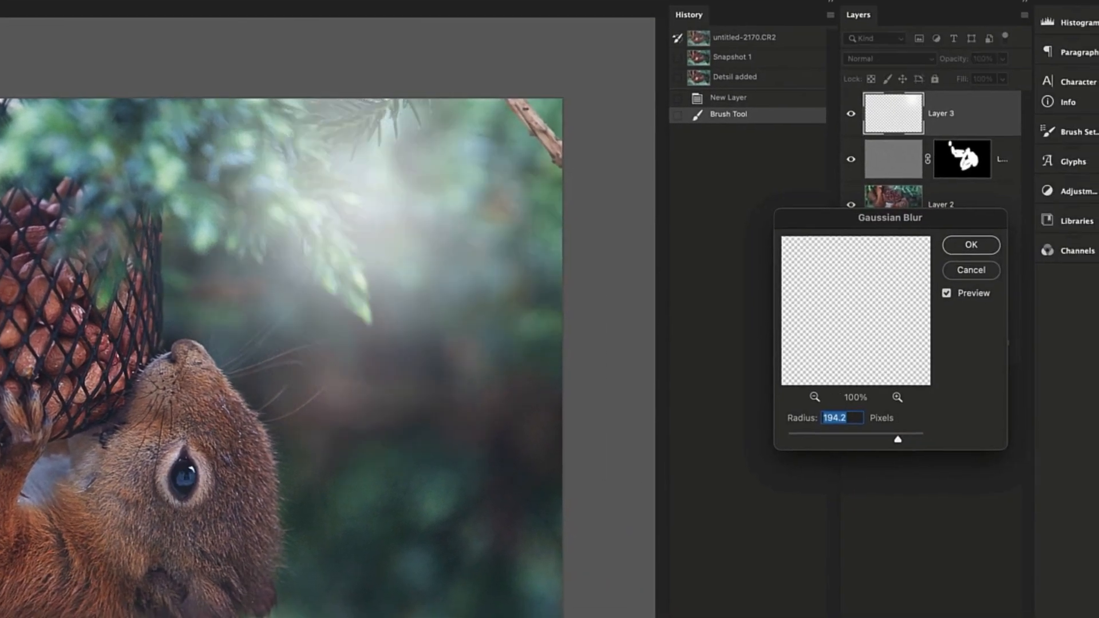
left_click(875, 439)
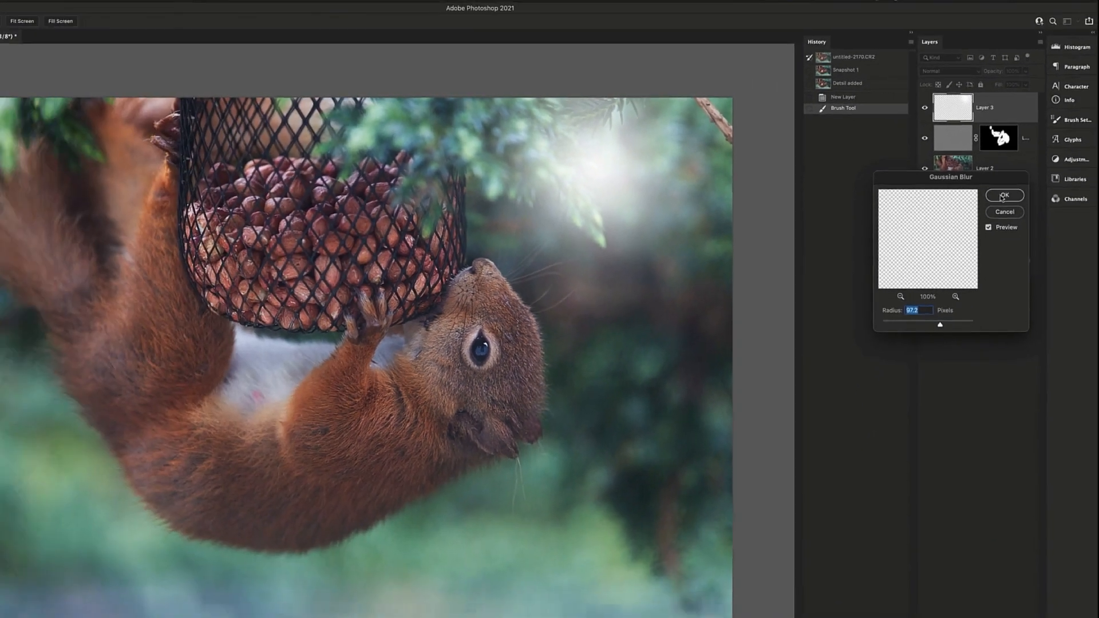
key("Return")
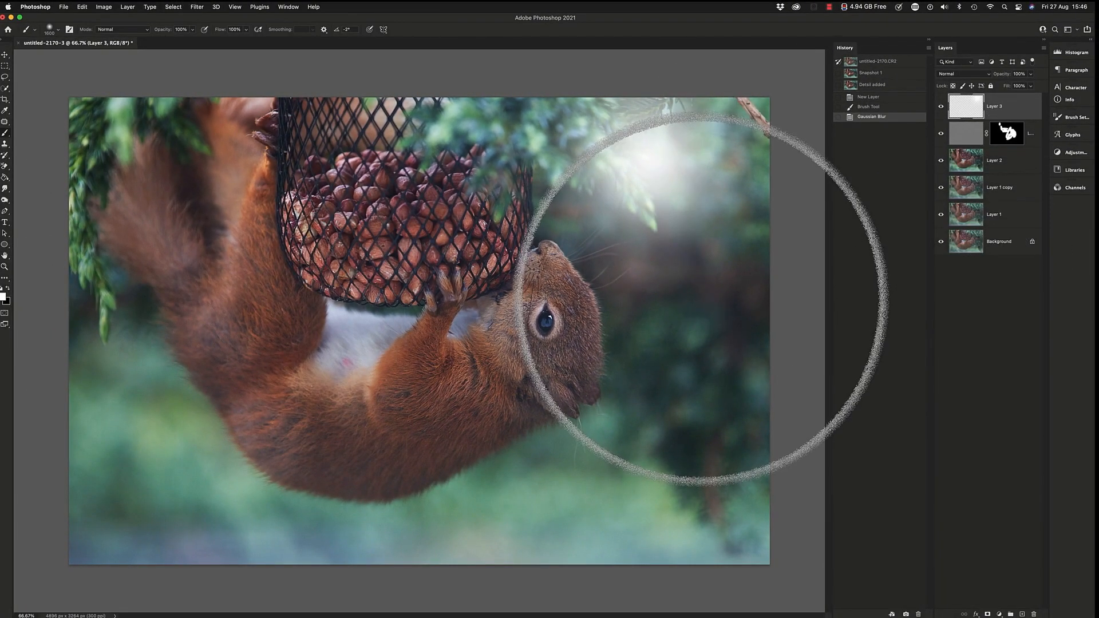
Enlarge the blurred light spot with Free Transform and move it up towards the photo's upper edge
key("super+t")
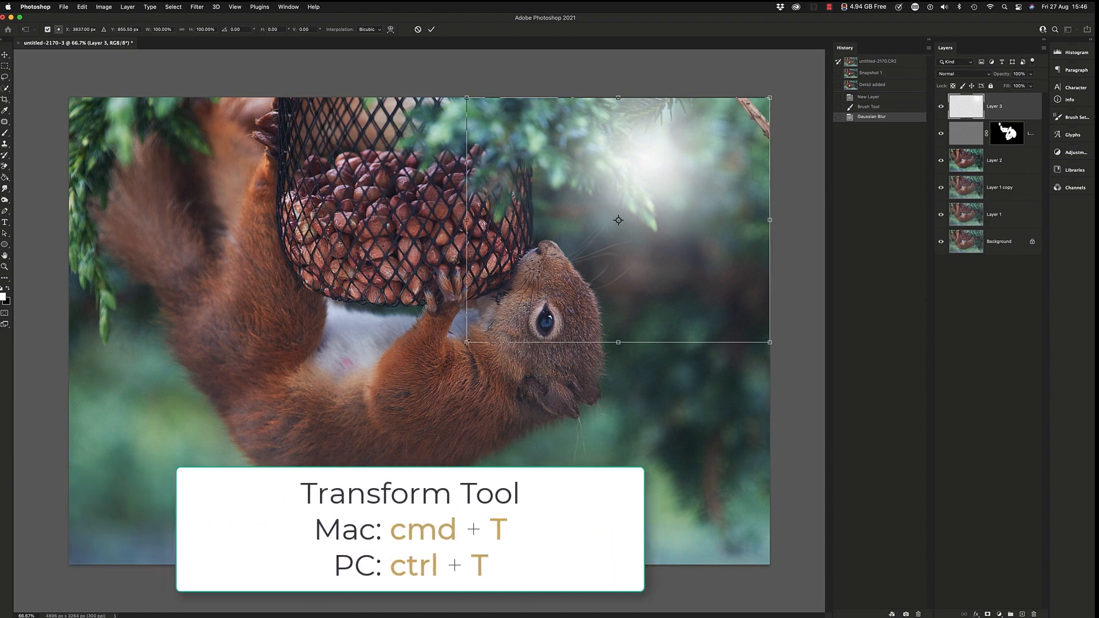
left_click_drag(467, 343, 423, 378)
left_click_drag(617, 240, 626, 198)
key("Return")
key("b")
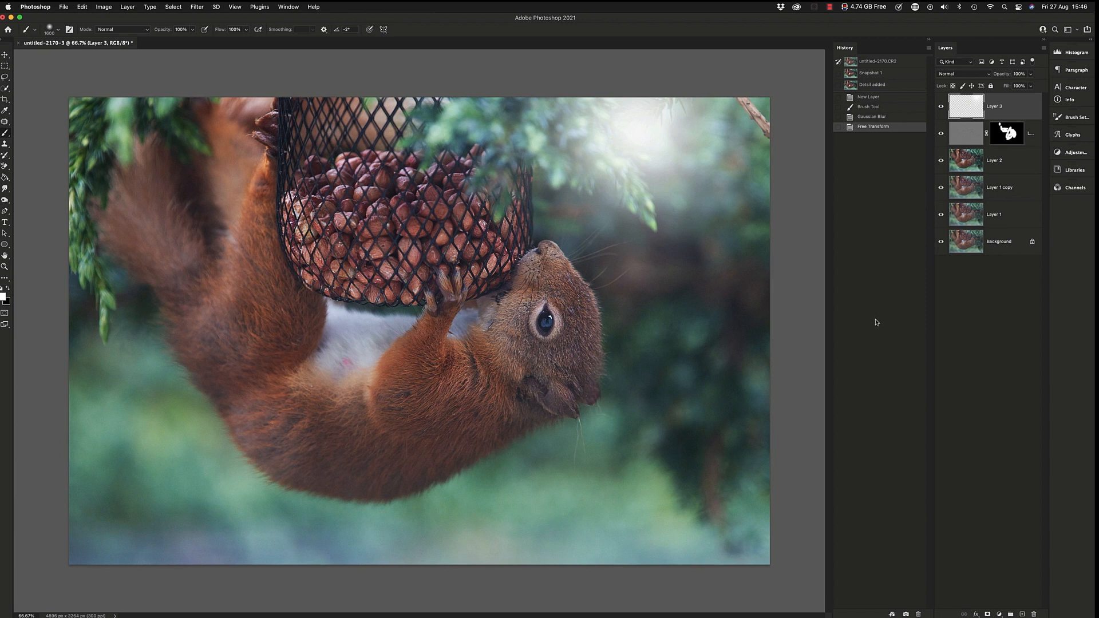
Create a history snapshot of the image with the light spot and name it "sun"
left_click(904, 614)
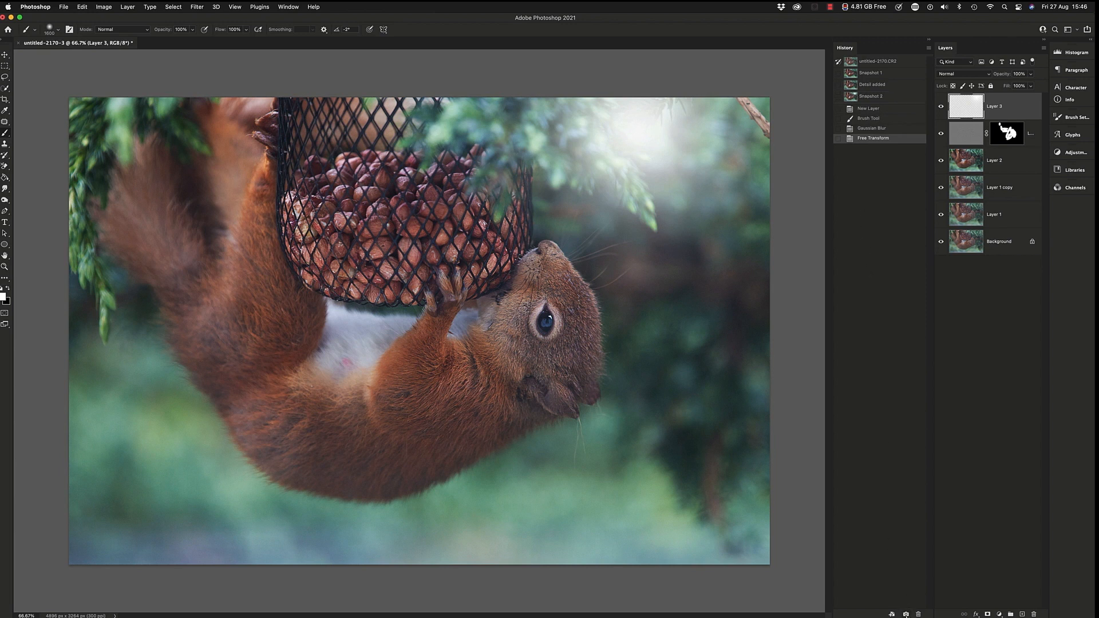
double_click(869, 97)
type("sun")
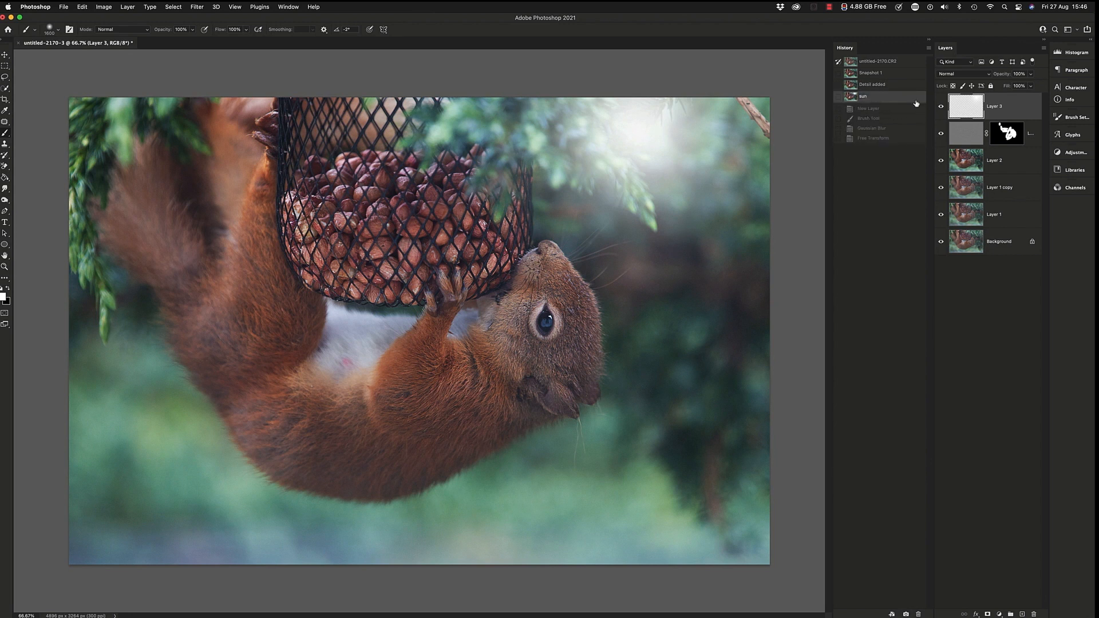
Switch back and forth between the Detail added and sun snapshots to compare them, finishing on Detail added
left_click(851, 85)
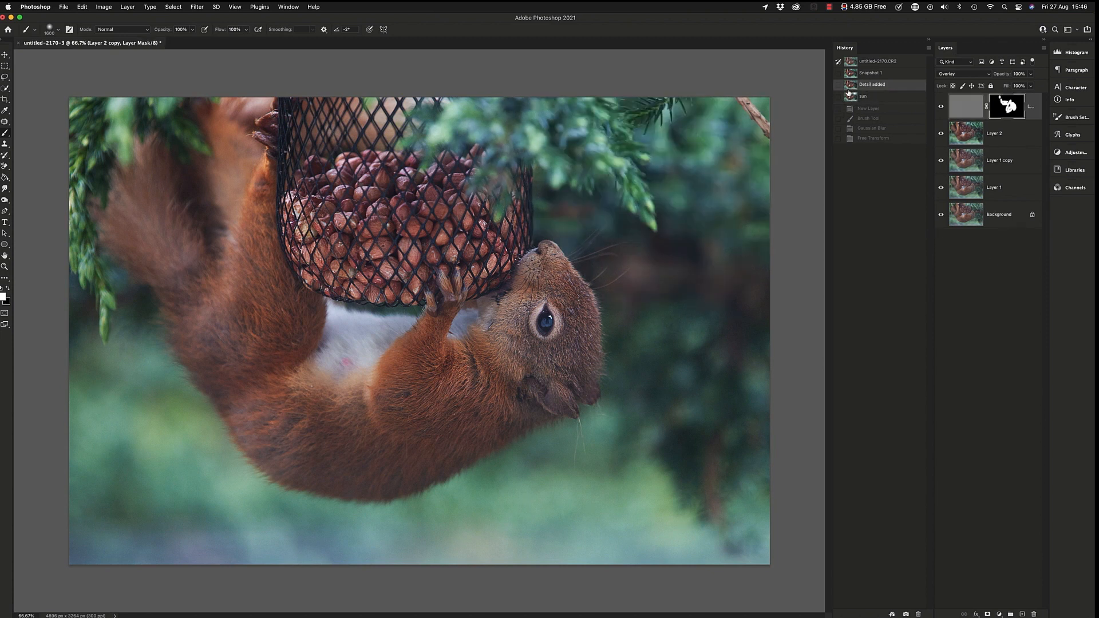
left_click(848, 96)
left_click(851, 84)
left_click(851, 103)
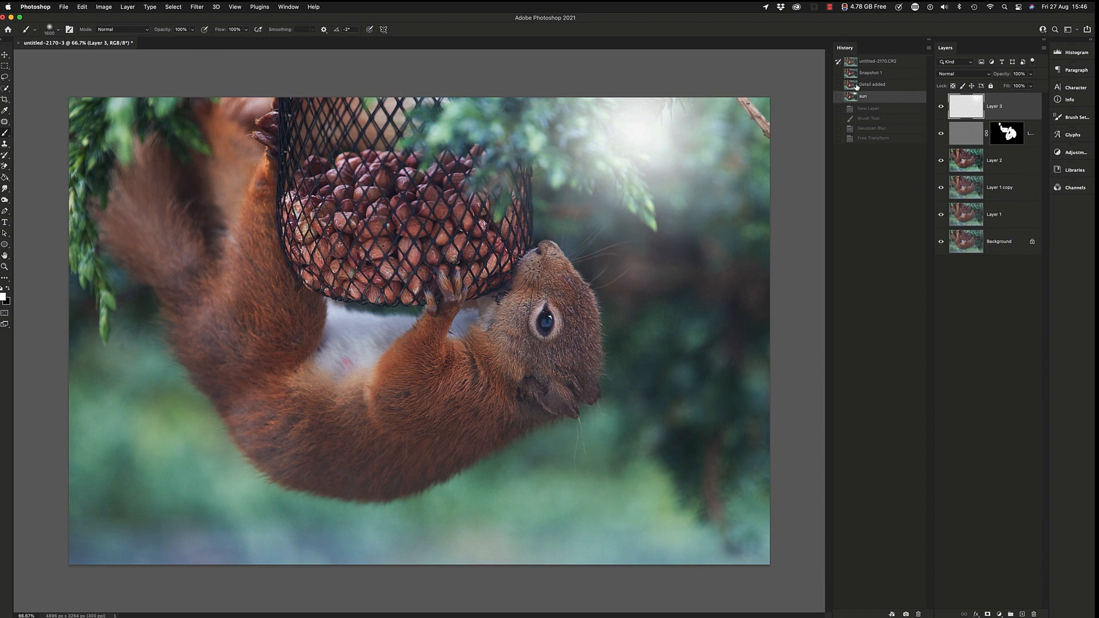
left_click(855, 88)
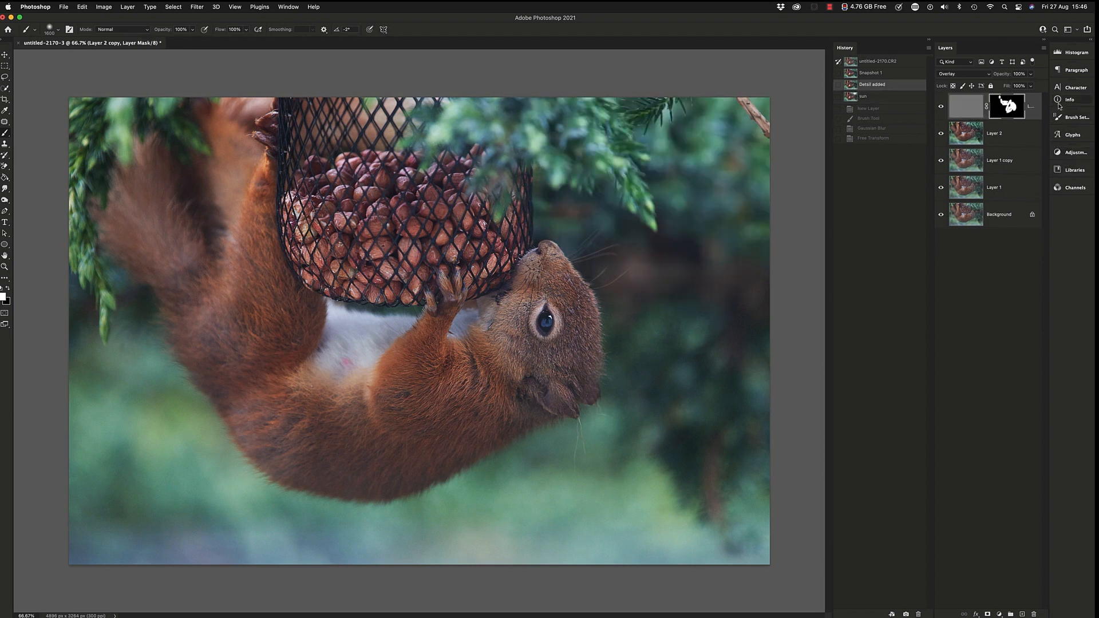
Add a Black & White adjustment layer with Reds 72, Yellows 145, Greens 138, Cyans 152 and Blues 173
left_click(1067, 155)
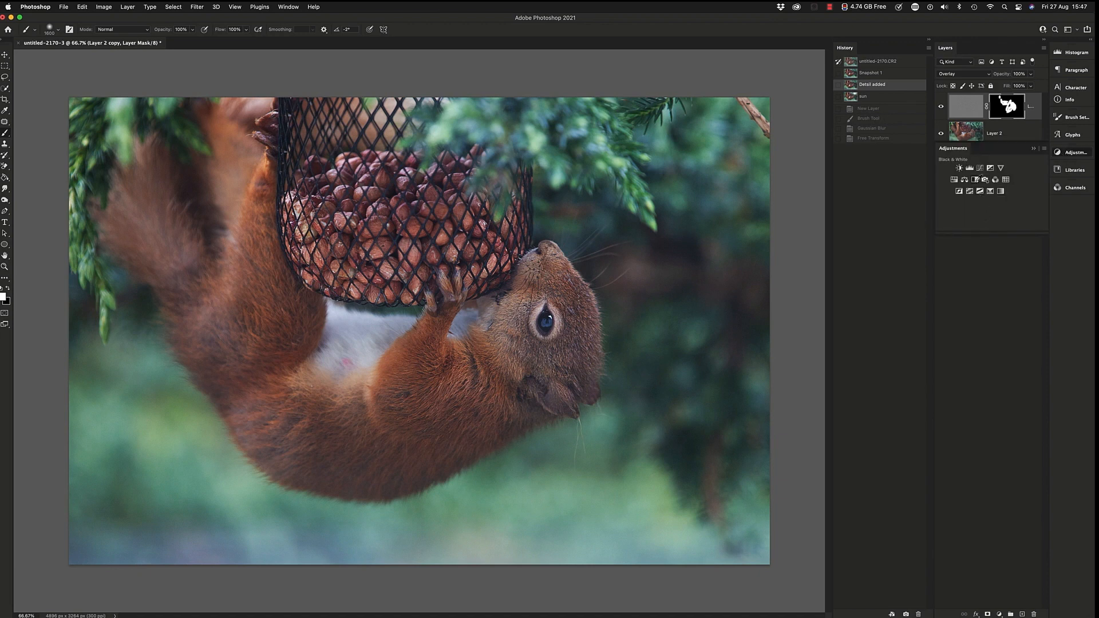
left_click(976, 180)
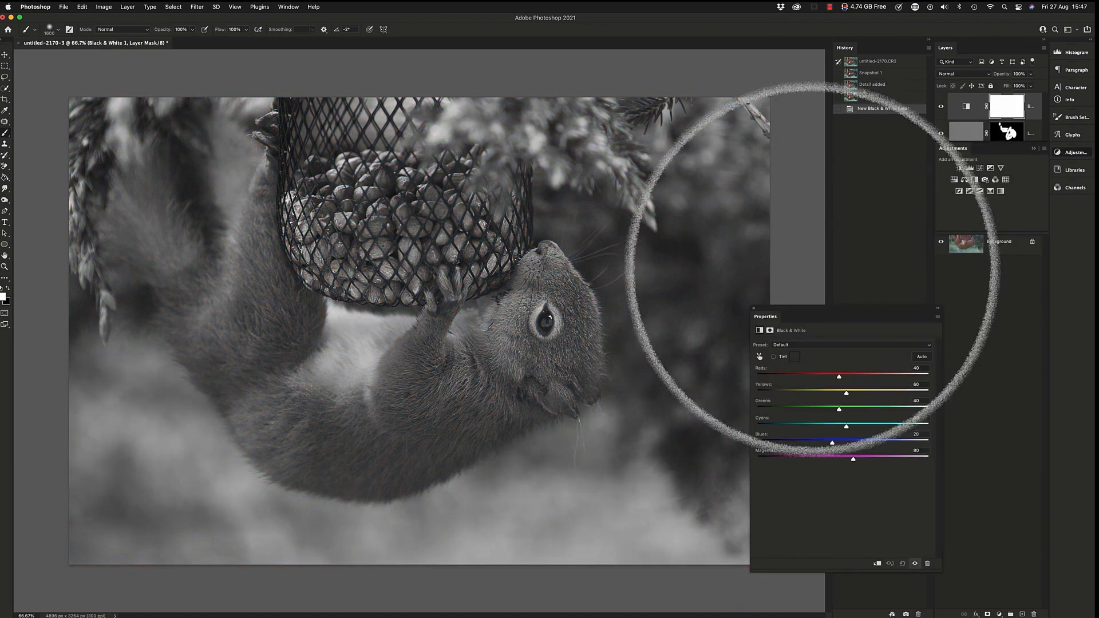
left_click_drag(814, 312, 759, 162)
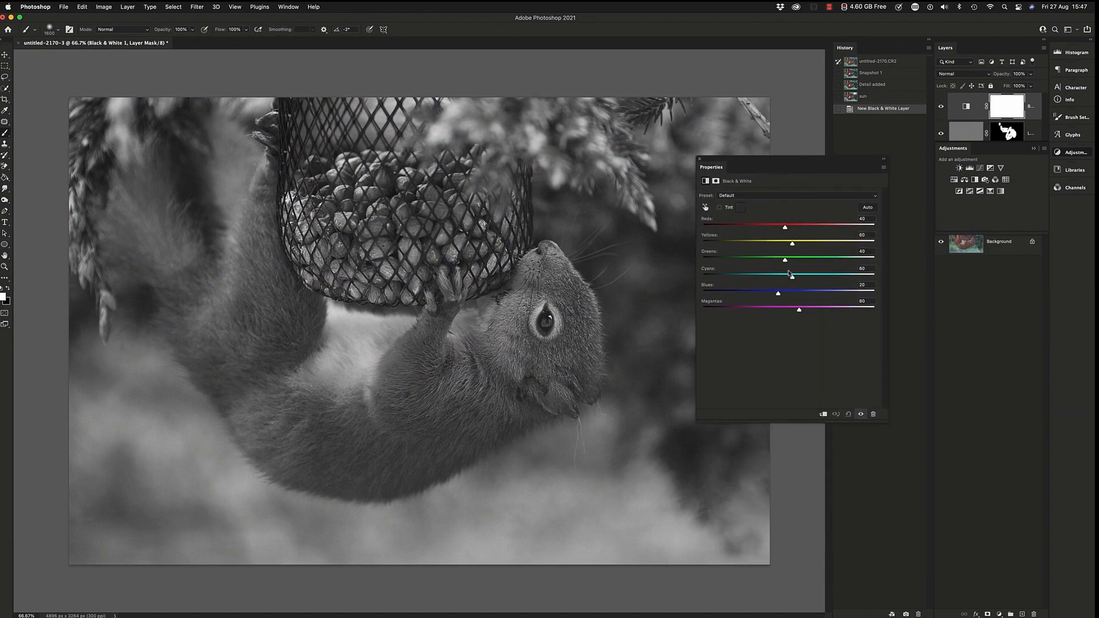
left_click_drag(778, 294, 796, 228)
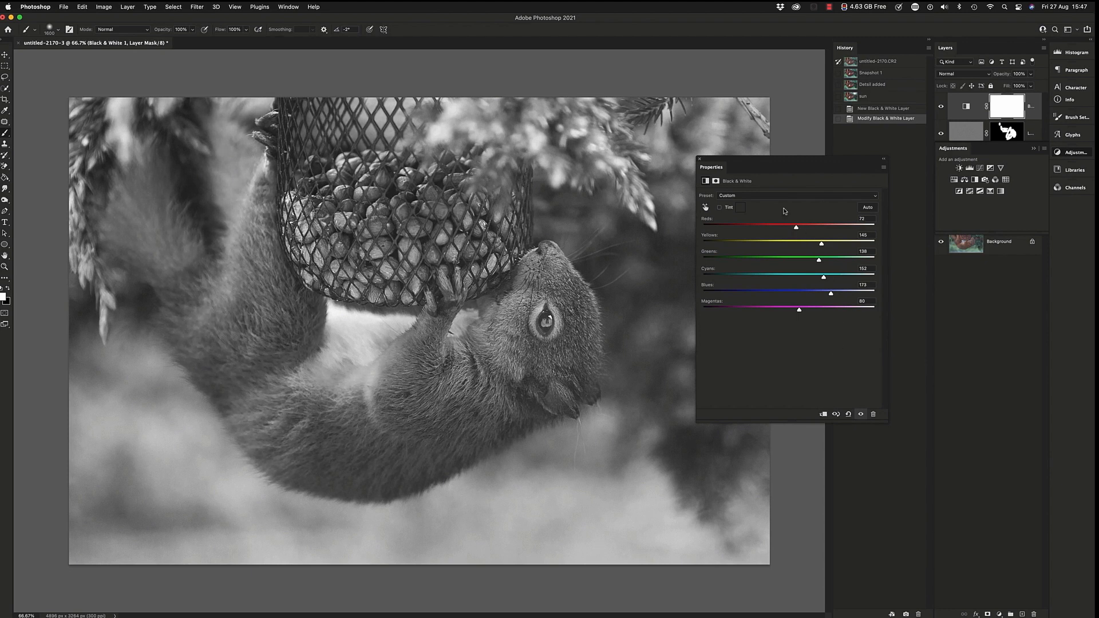
left_click(699, 159)
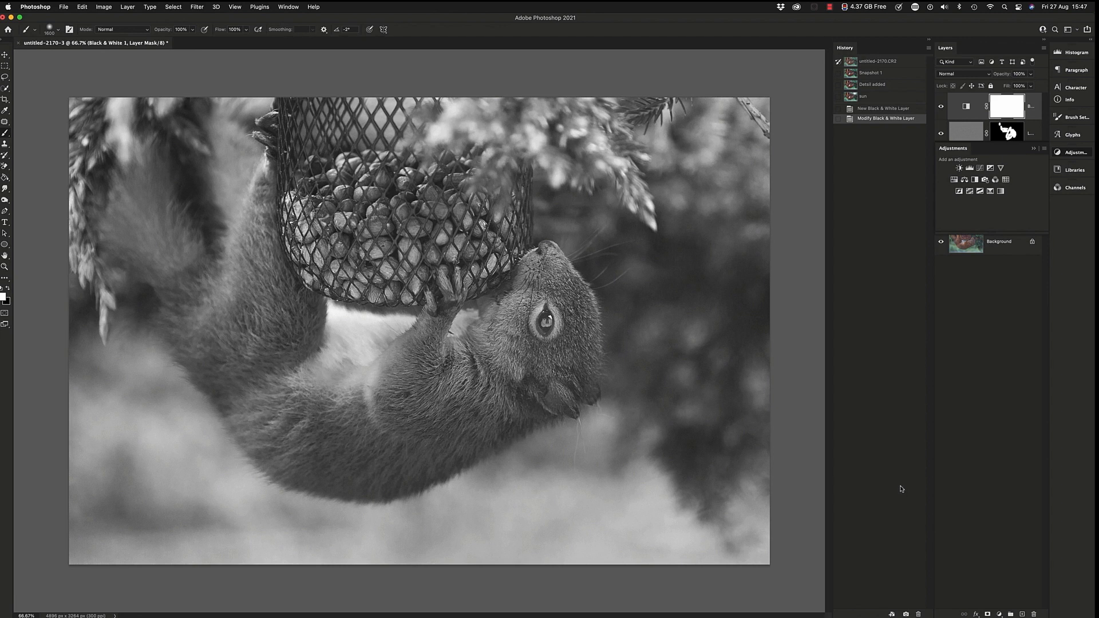
Create a history snapshot of the black-and-white version and name it "B&W"
left_click(905, 614)
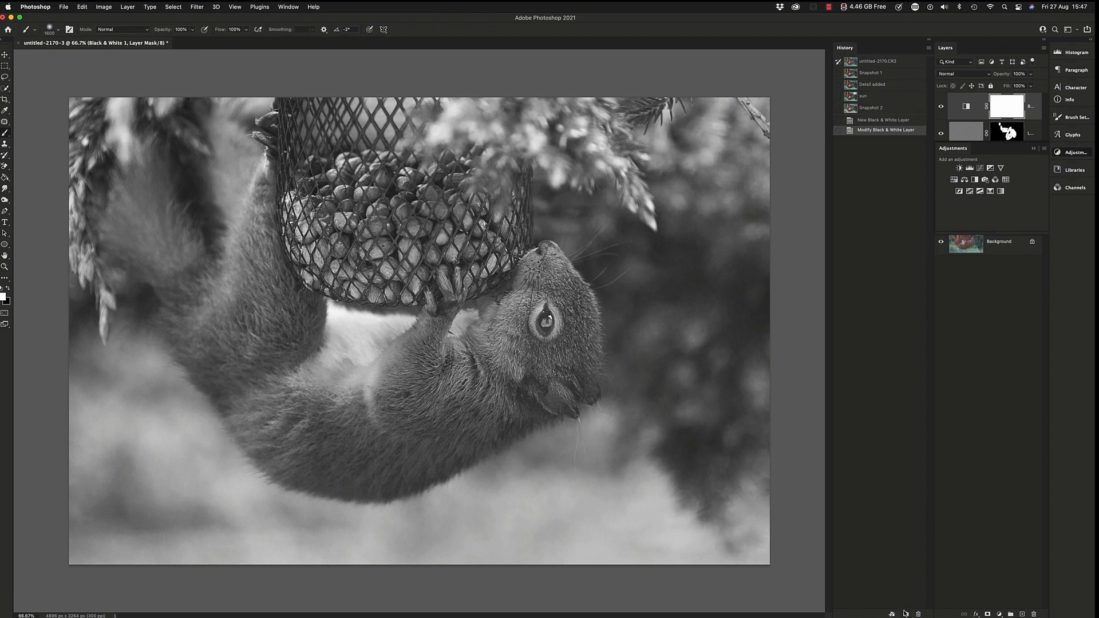
double_click(875, 108)
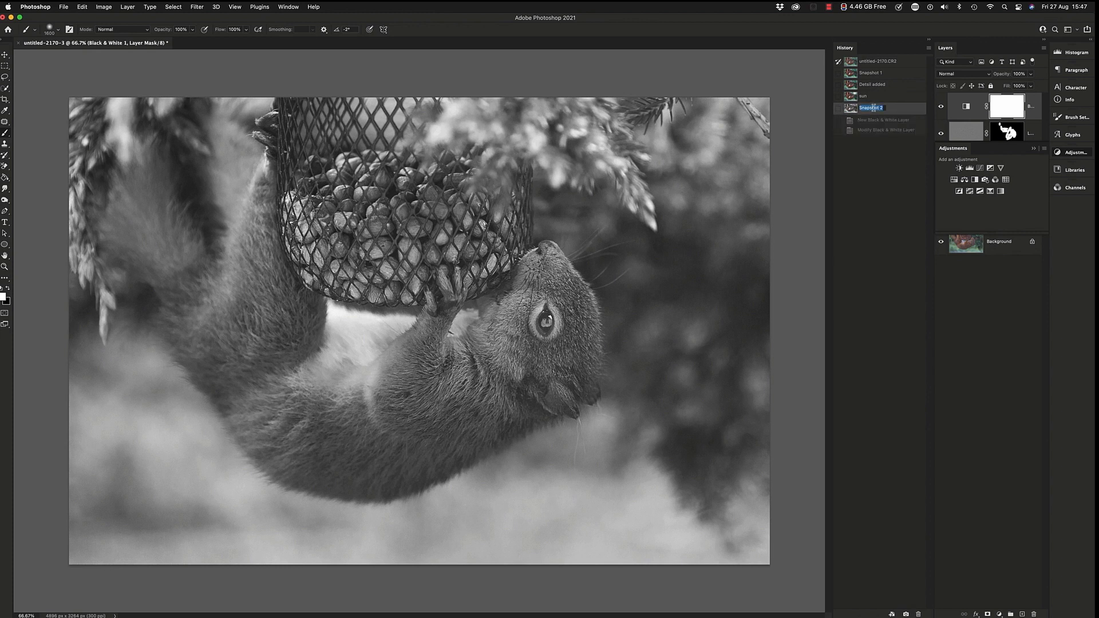
type("B&W")
key("Return")
Return to the sun snapshot and add three Color Lookup adjustment layers above the light spot layer
left_click(839, 96)
left_click(865, 96)
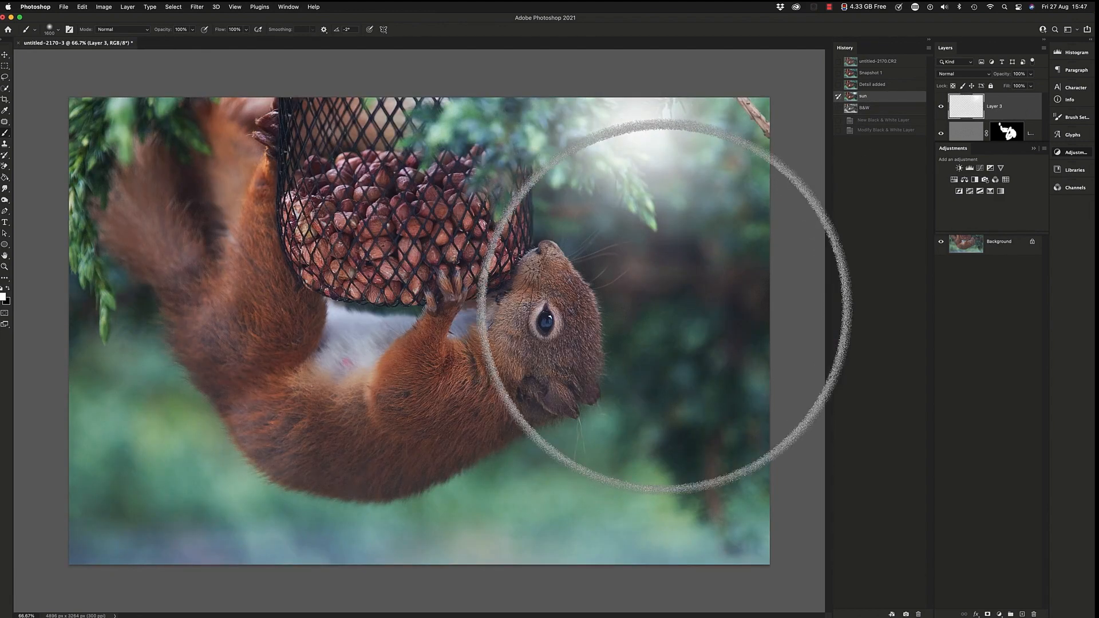
left_click(1074, 153)
left_click(1074, 153)
left_click(1006, 180)
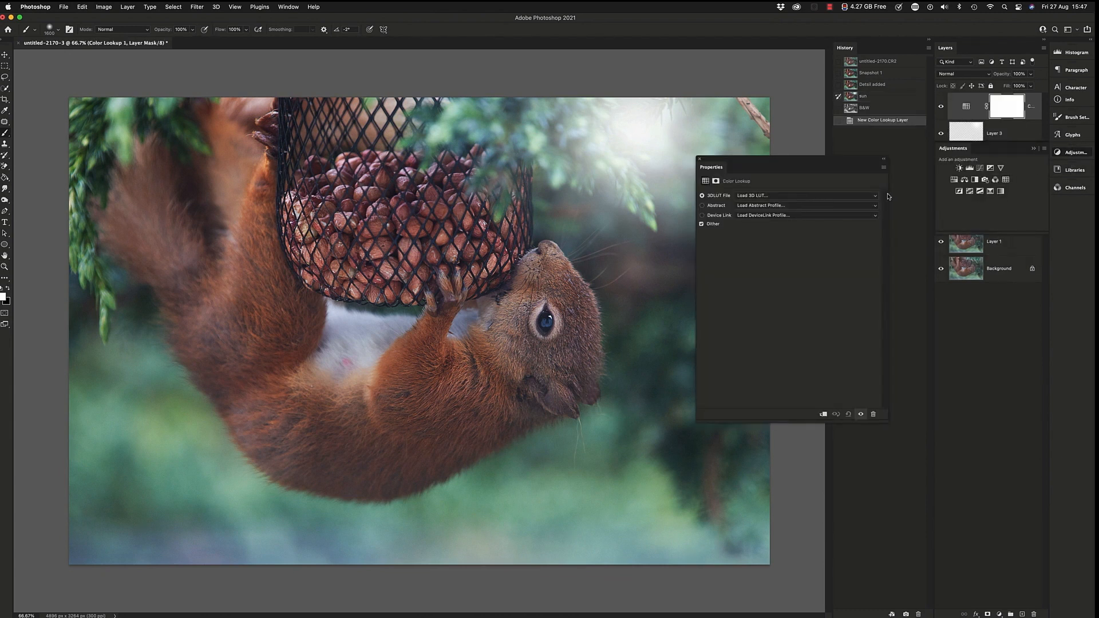
left_click(1007, 180)
left_click(1006, 180)
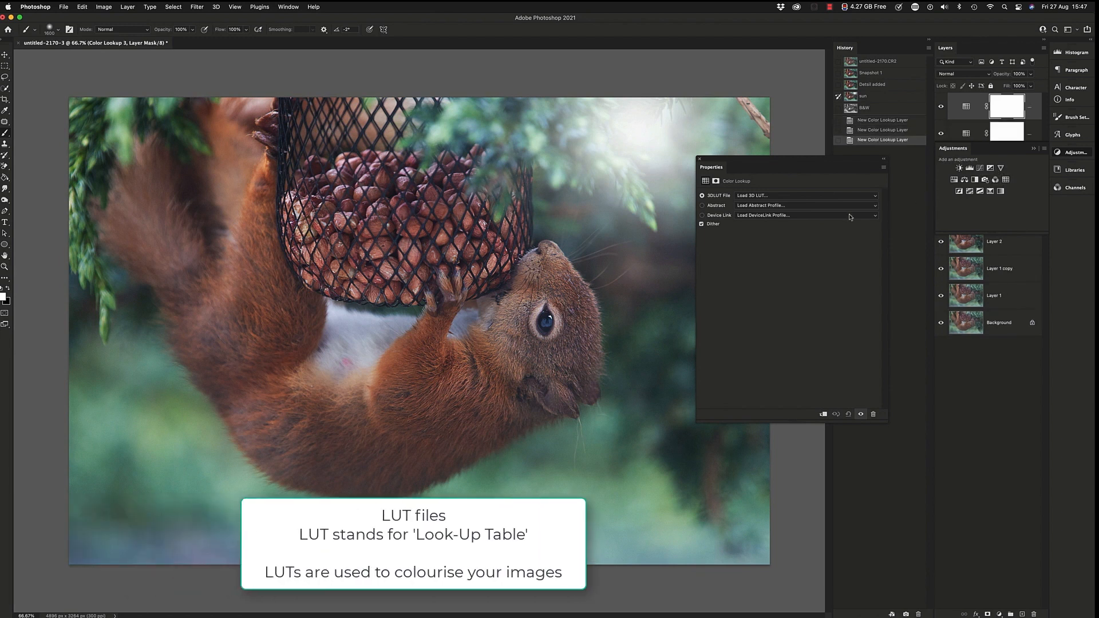
Apply the 2Strip.look 3D LUT to the middle Color Lookup layer and lower that layer's opacity to 50%
left_click(967, 133)
left_click(781, 196)
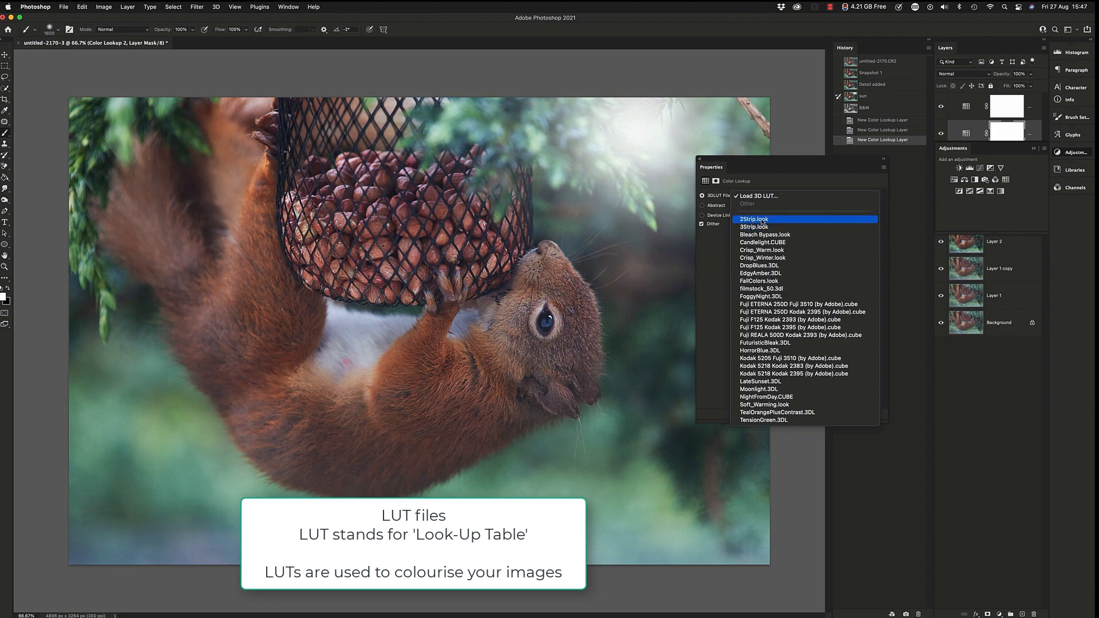
left_click(762, 220)
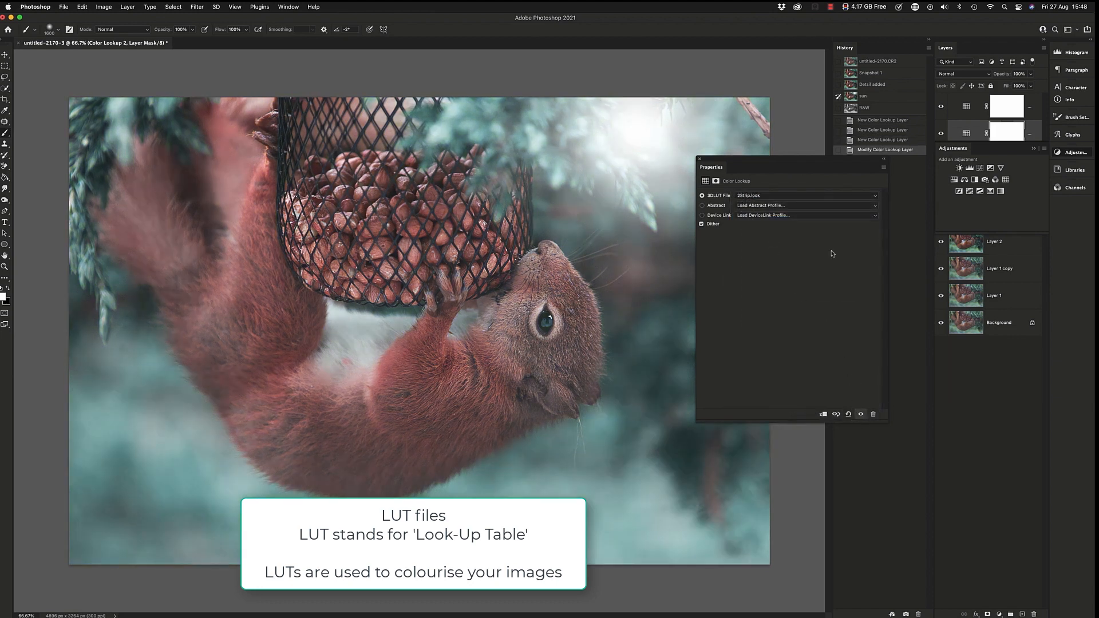
left_click_drag(823, 158, 864, 369)
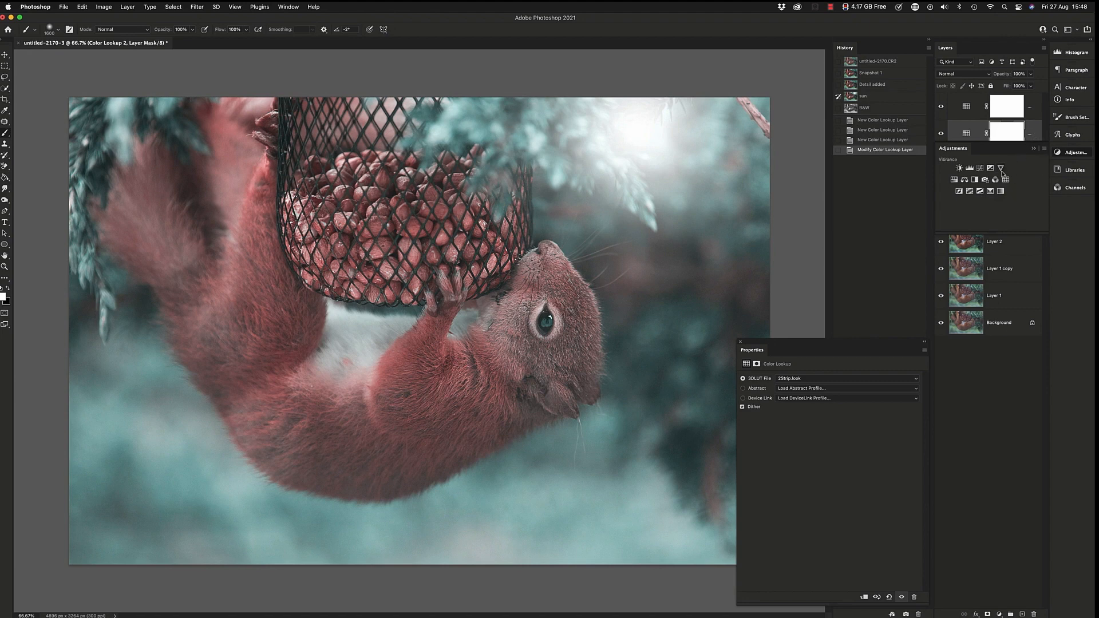
left_click(1030, 78)
left_click_drag(1033, 85, 1007, 86)
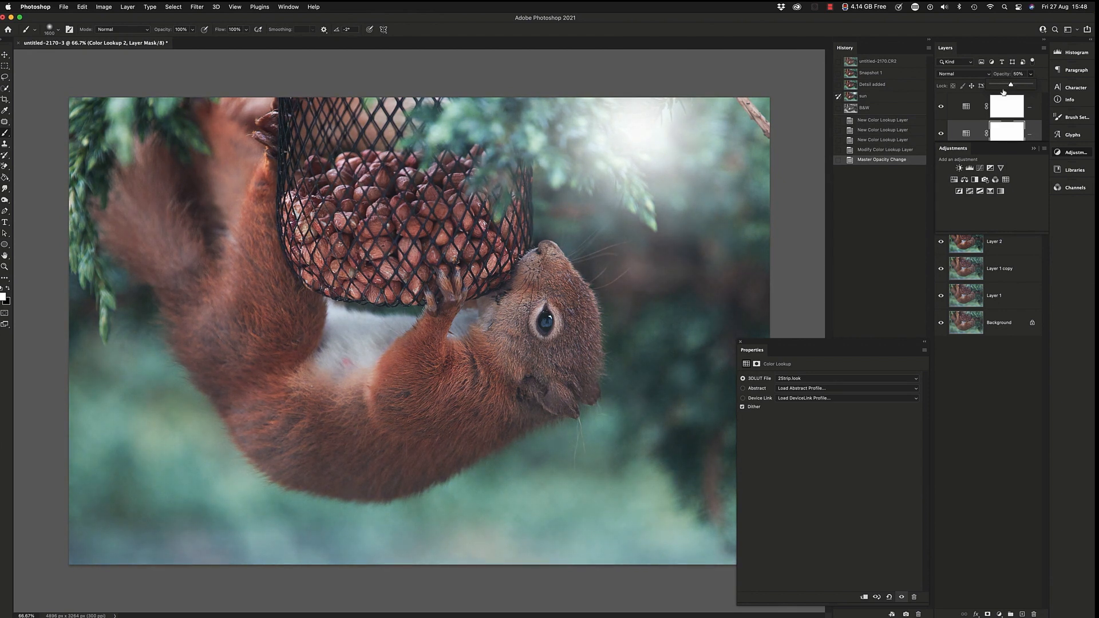
Apply the HorrorBlue.3DL LUT to the uppermost Color Lookup layer and reduce that layer's opacity to 28%
left_click(972, 110)
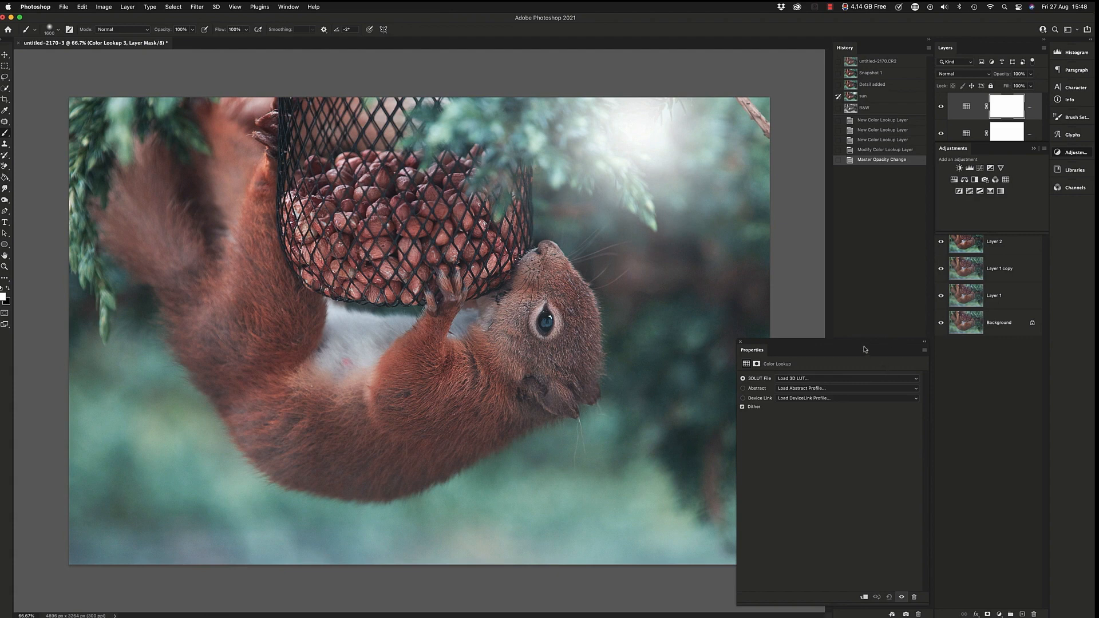
left_click_drag(864, 349, 852, 219)
left_click(809, 249)
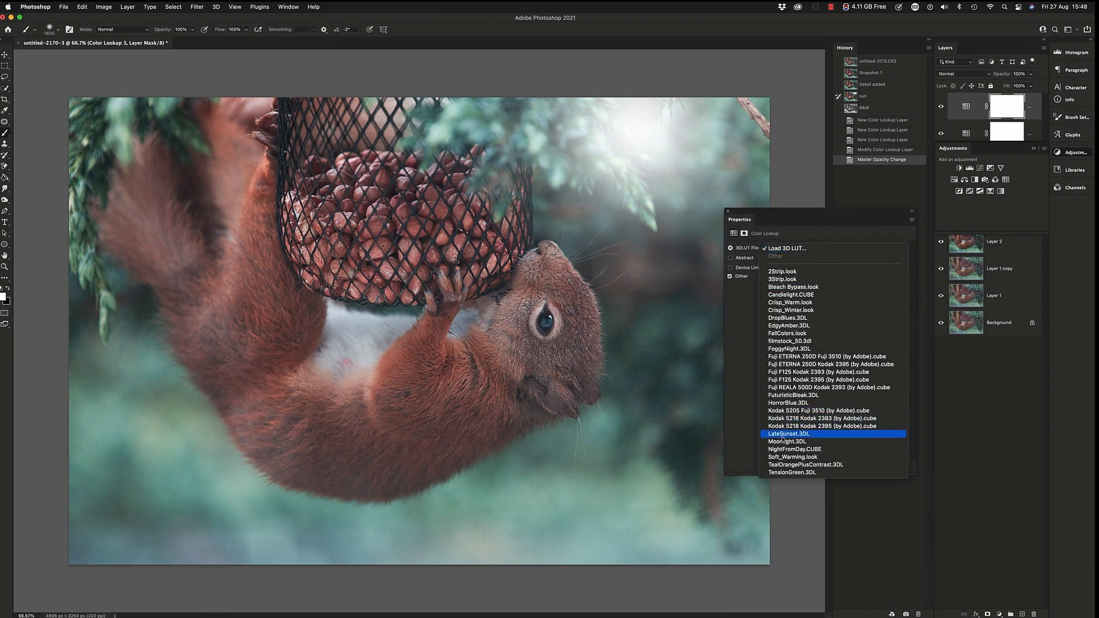
left_click(780, 404)
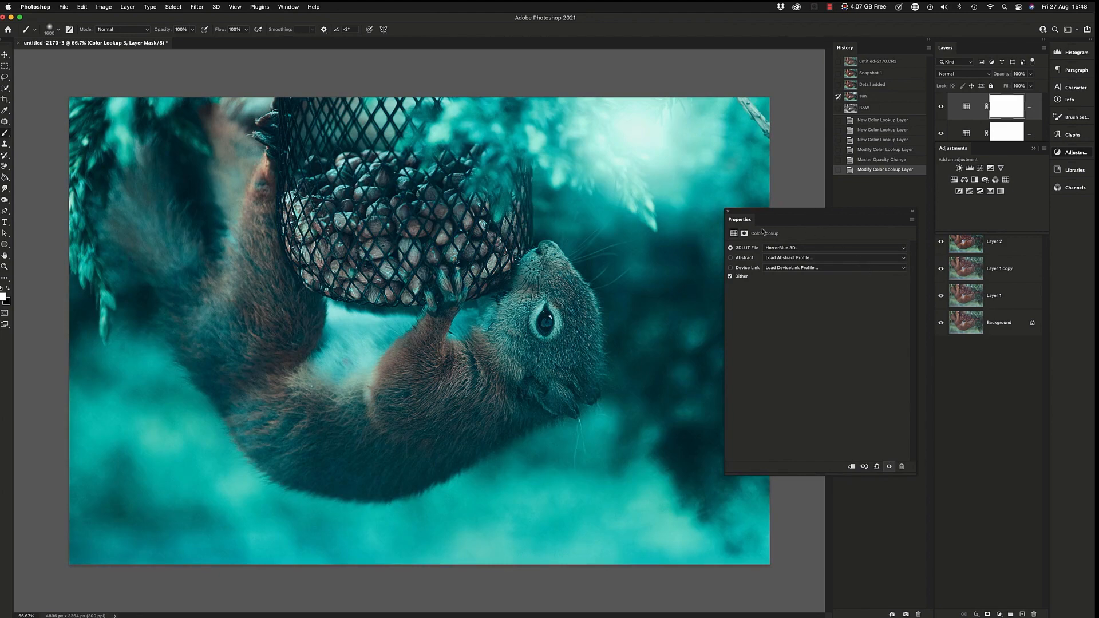
left_click(728, 211)
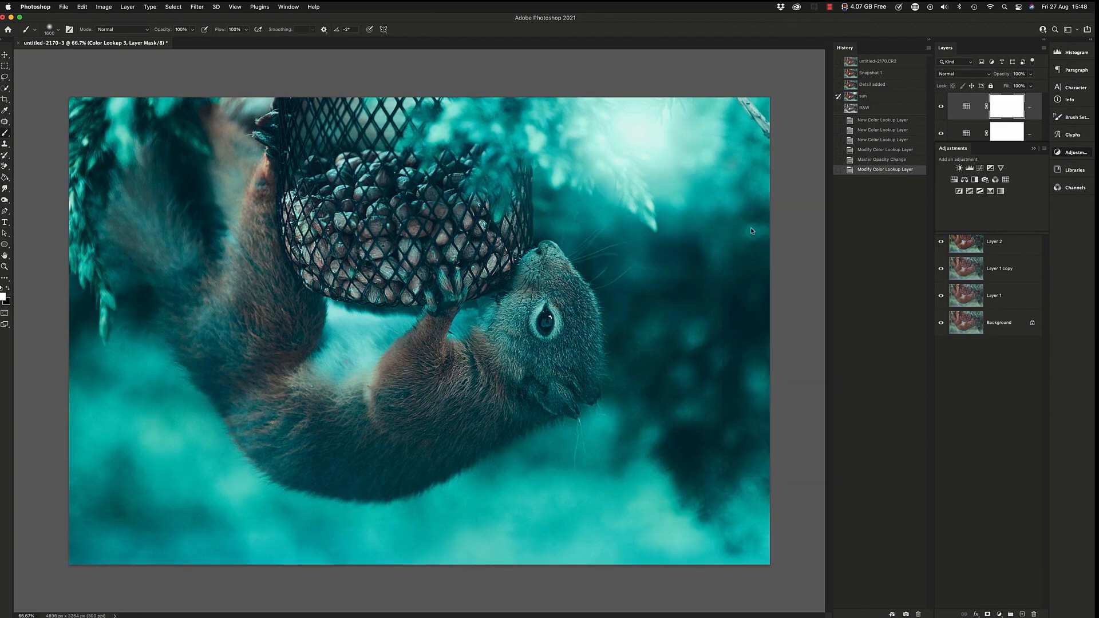
left_click(1030, 74)
left_click_drag(1032, 86, 1003, 85)
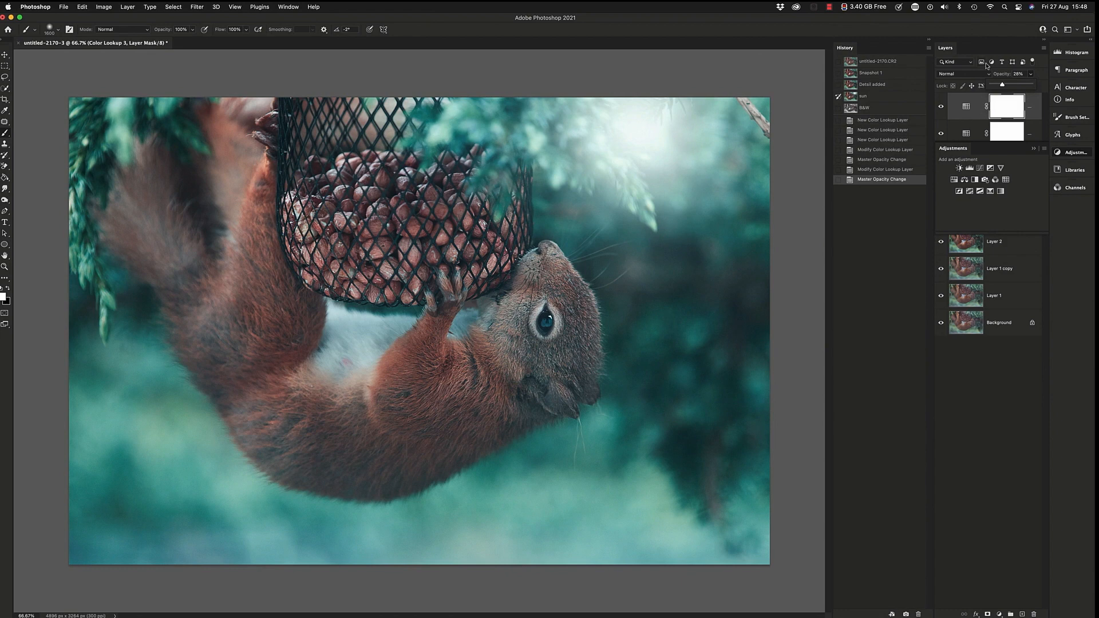
Stamp all visible layers into a new composite layer and save a history snapshot named "Teal & Orage"
key("alt+shift+super+e")
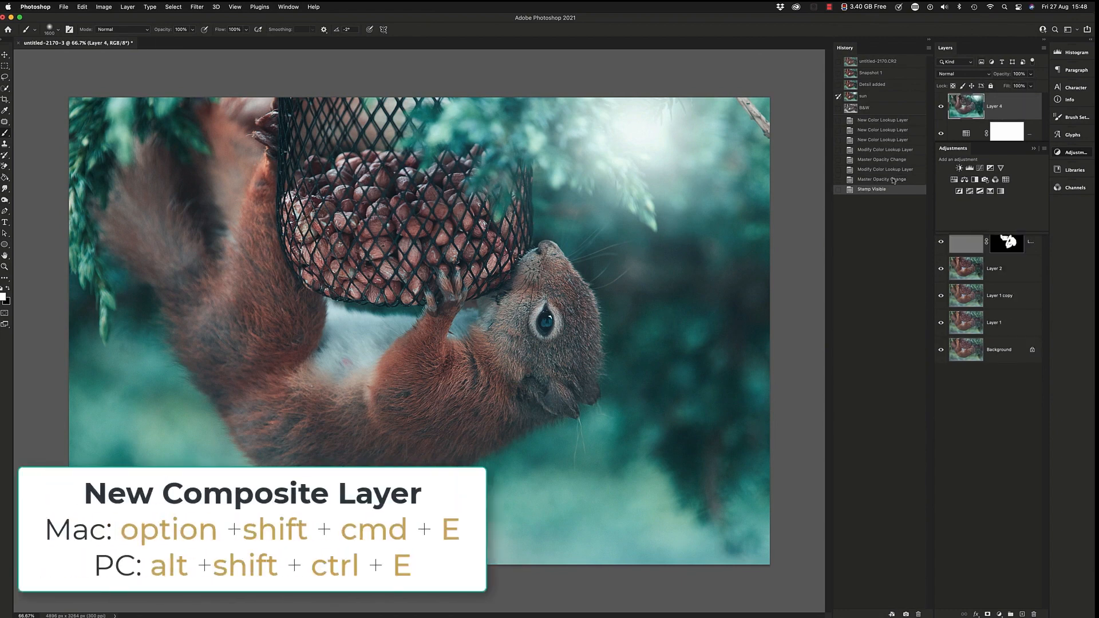
left_click(905, 615)
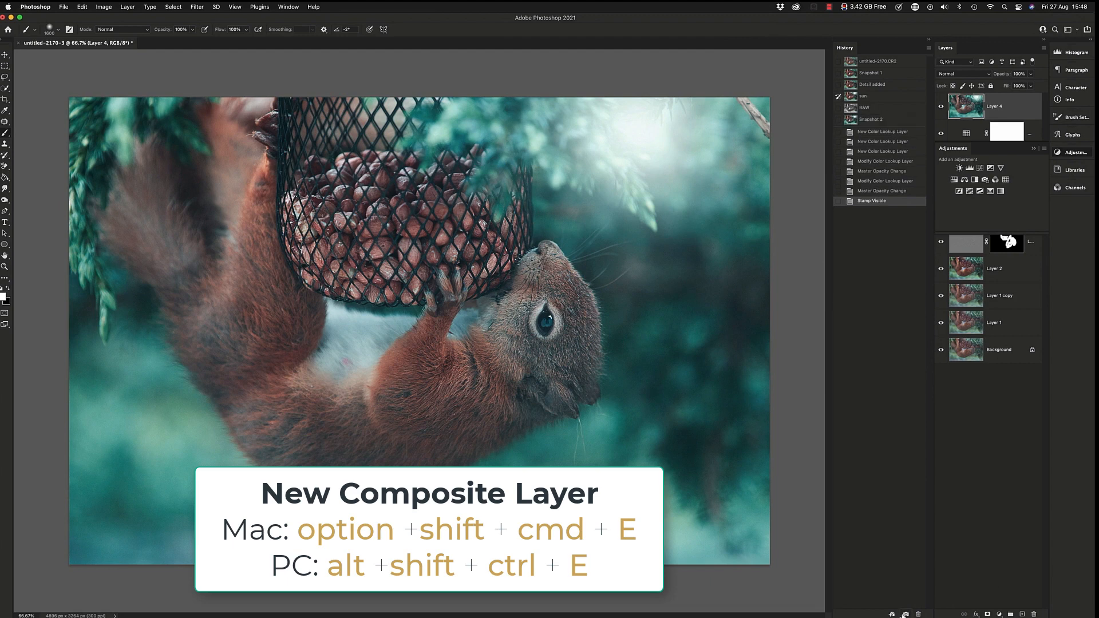
double_click(872, 119)
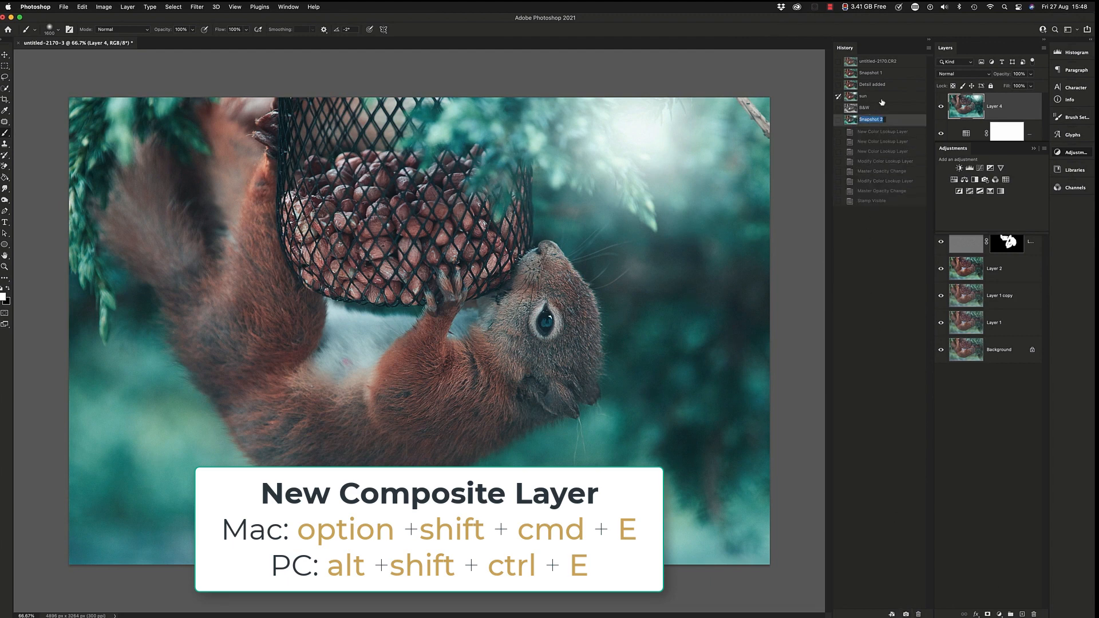
type("Teal & Orage")
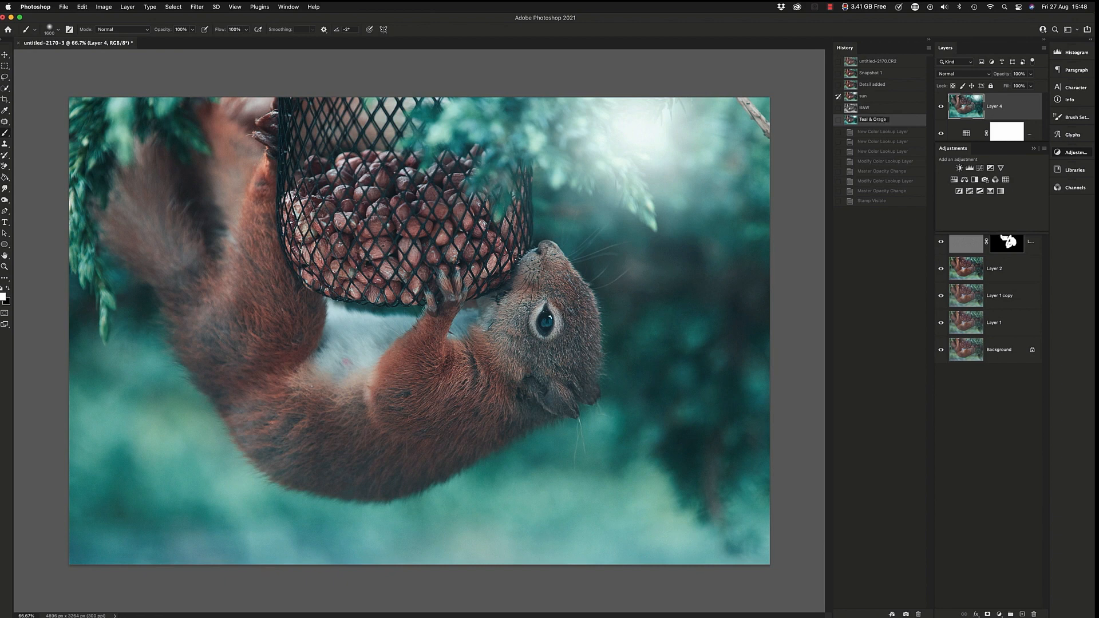
key("Return")
Compare the Detail added, sun, B&W and Teal & Orage snapshots, finish on Snapshot 1 and reveal its full layer stack
left_click(852, 85)
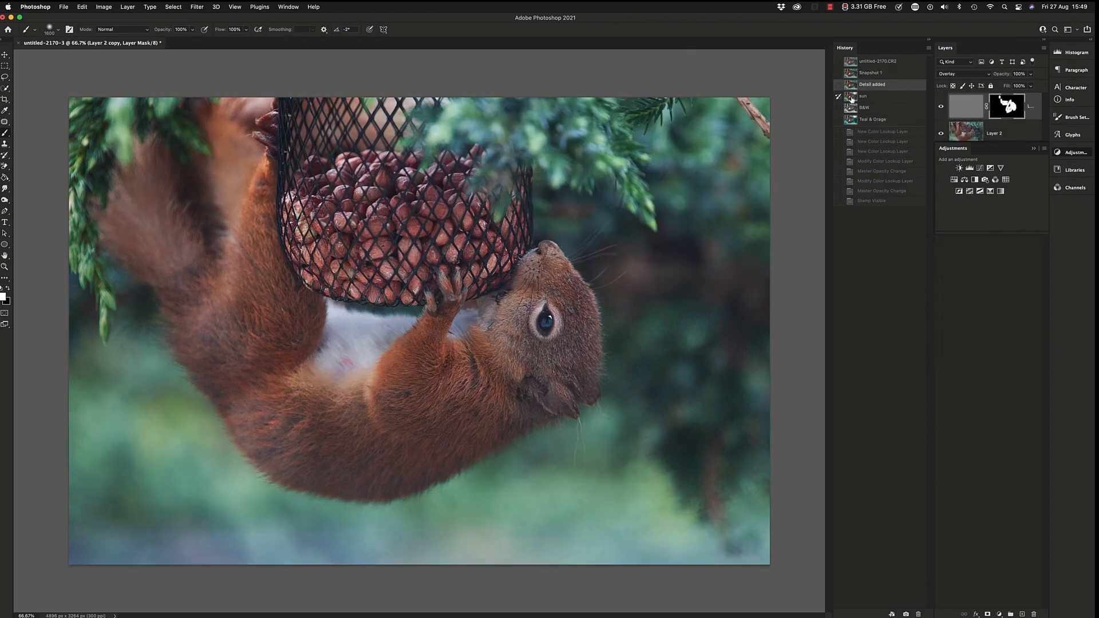
left_click(853, 97)
left_click(853, 109)
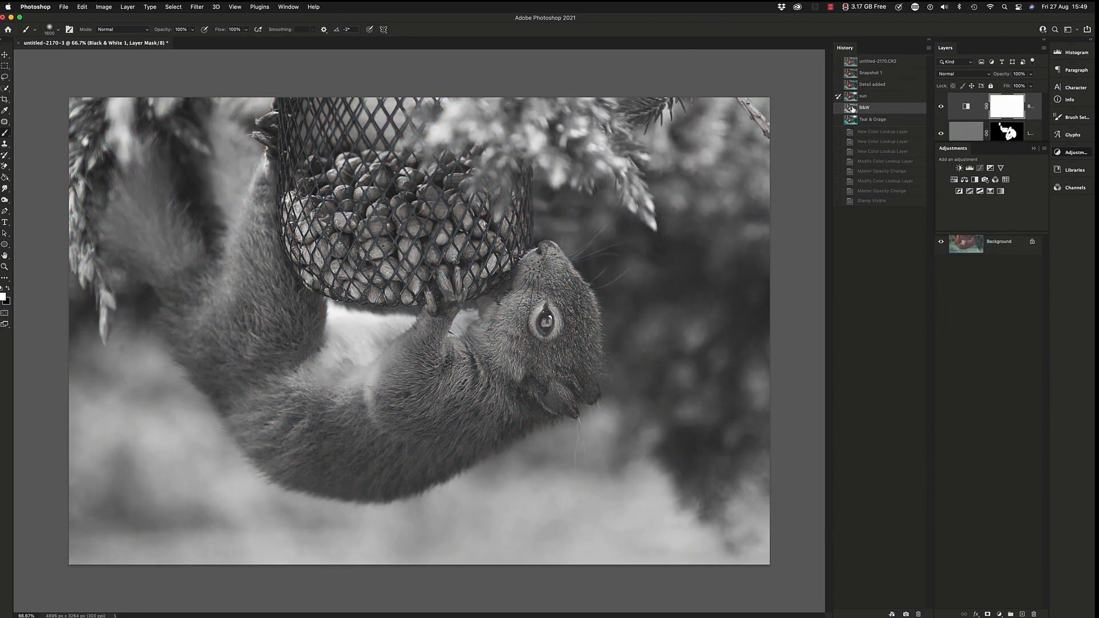
left_click(852, 120)
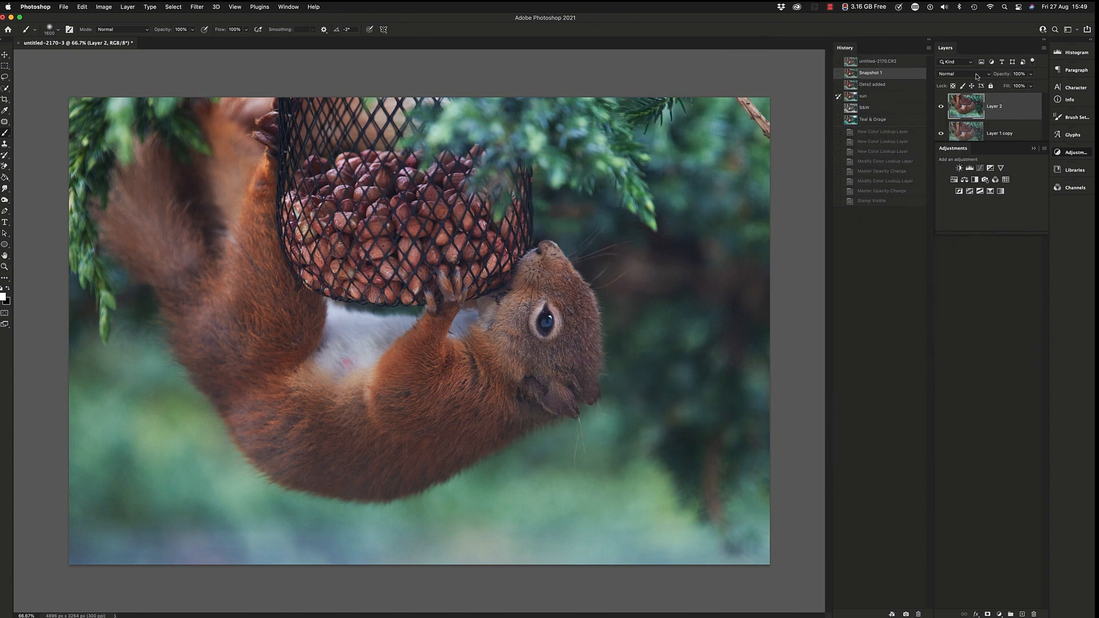
left_click(1033, 149)
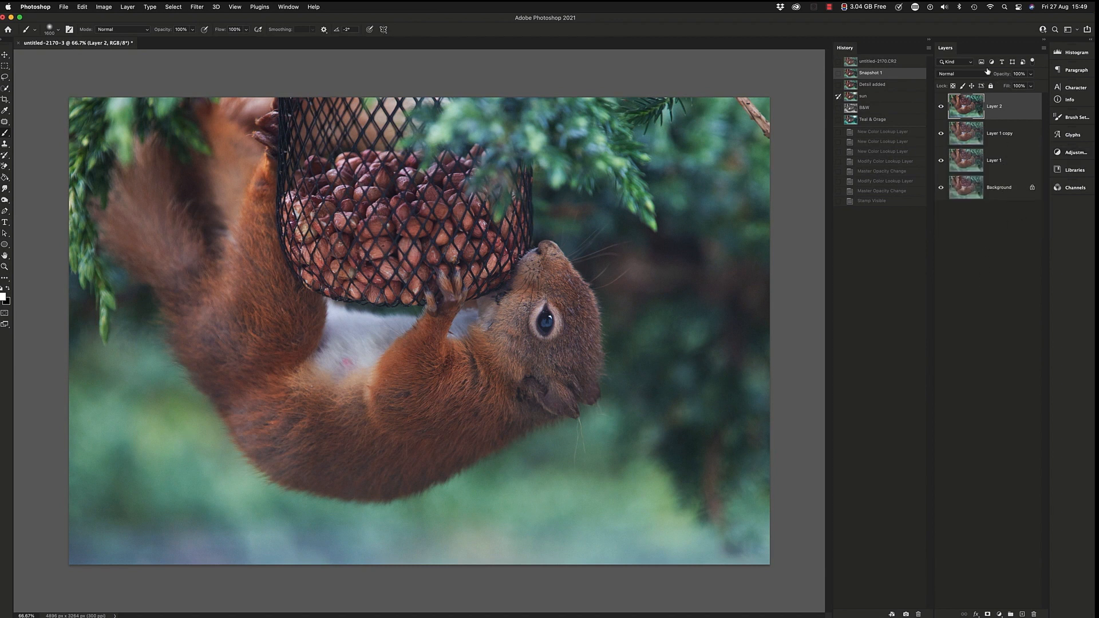